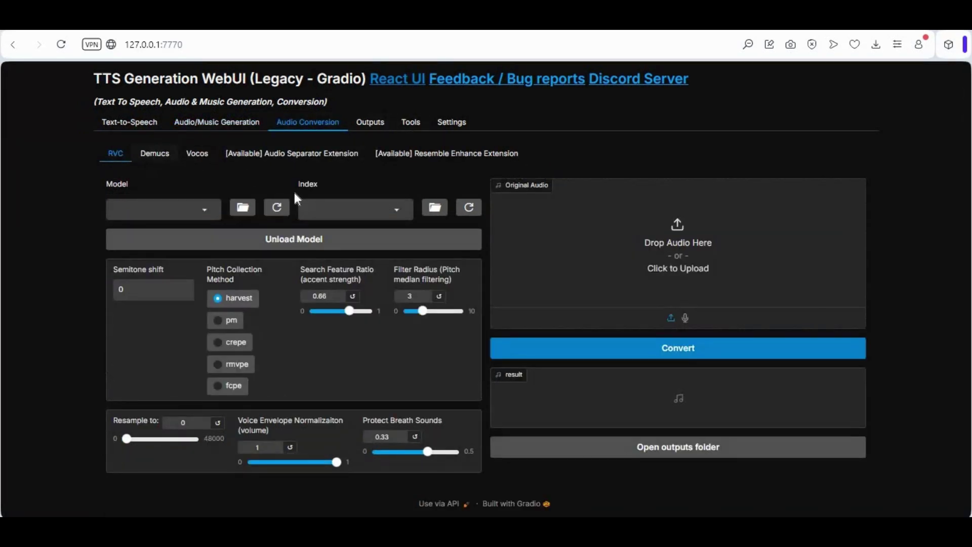
Look through the Text-to-Speech models from Bark to the XTTS-RVC-UI Extension and the Audio/Music Generation section
click(132, 123)
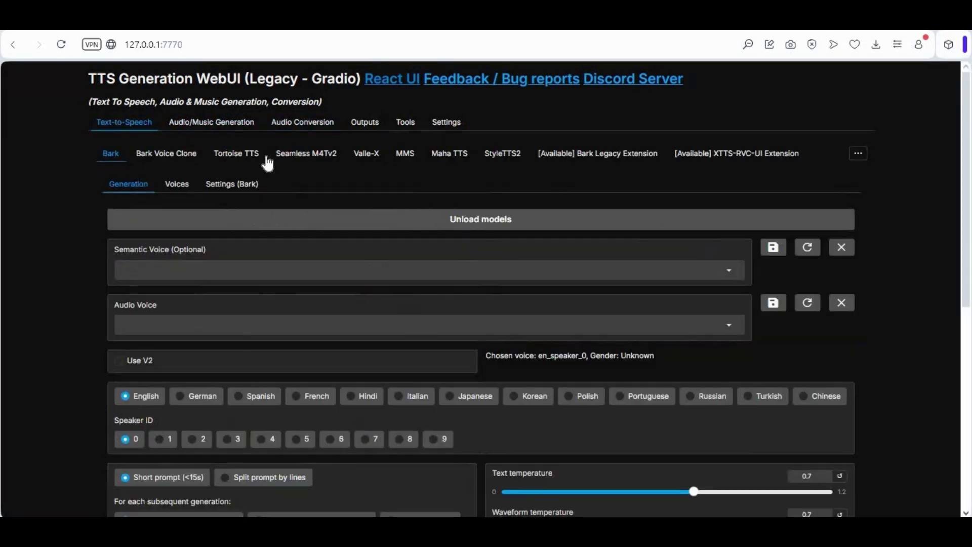
click(169, 158)
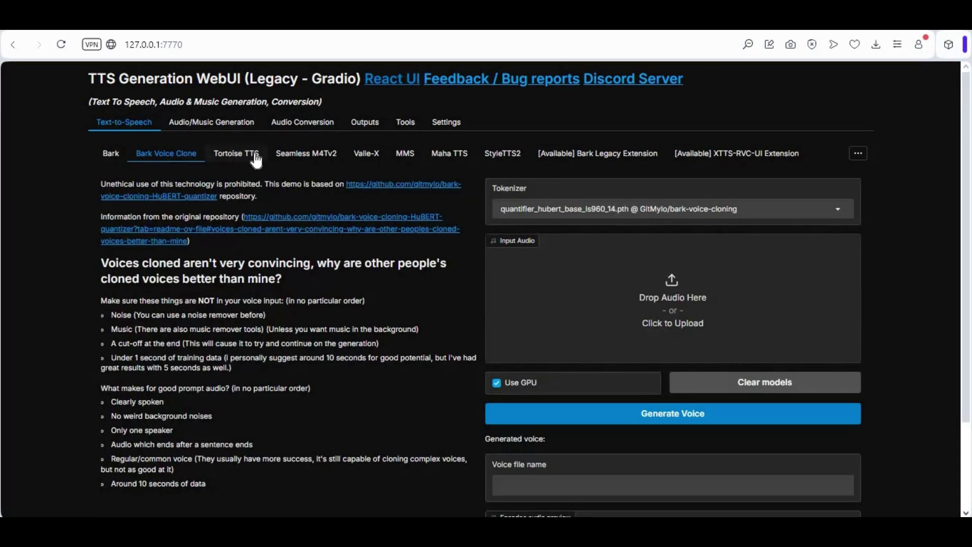
click(256, 158)
click(305, 158)
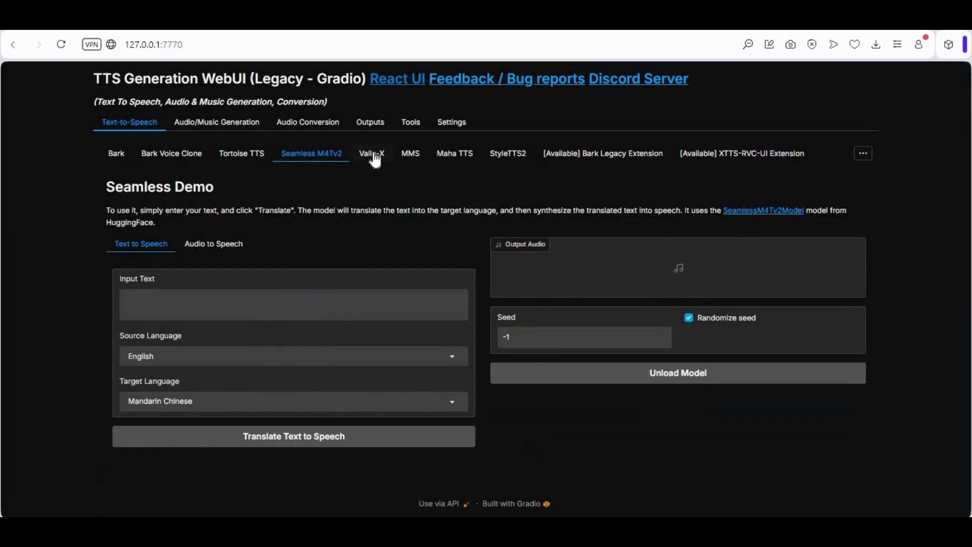
click(375, 161)
click(412, 158)
click(446, 158)
click(511, 161)
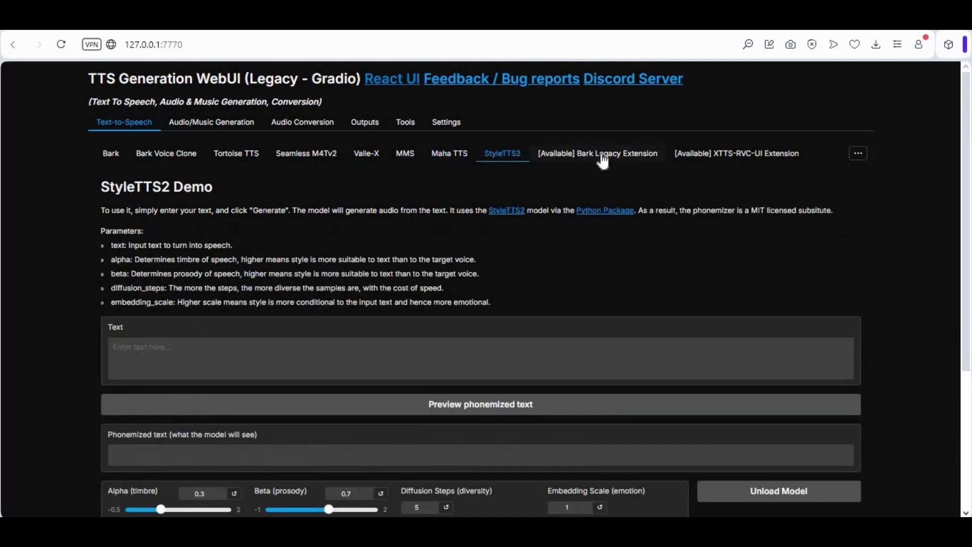
click(603, 155)
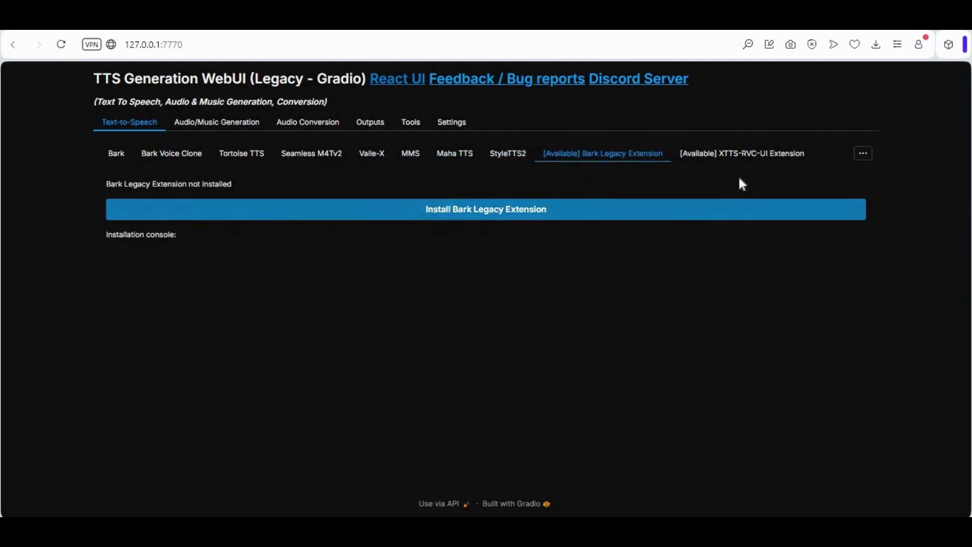
click(734, 158)
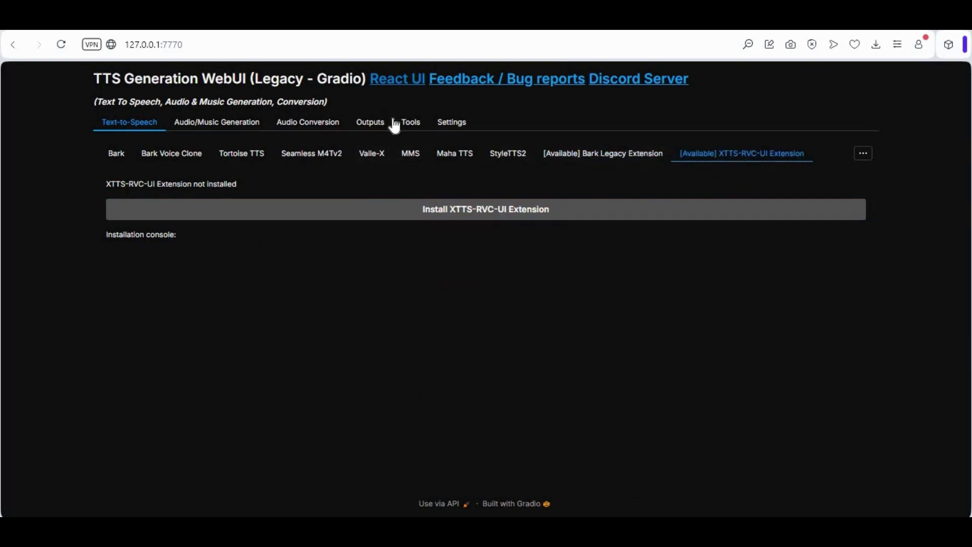
click(240, 133)
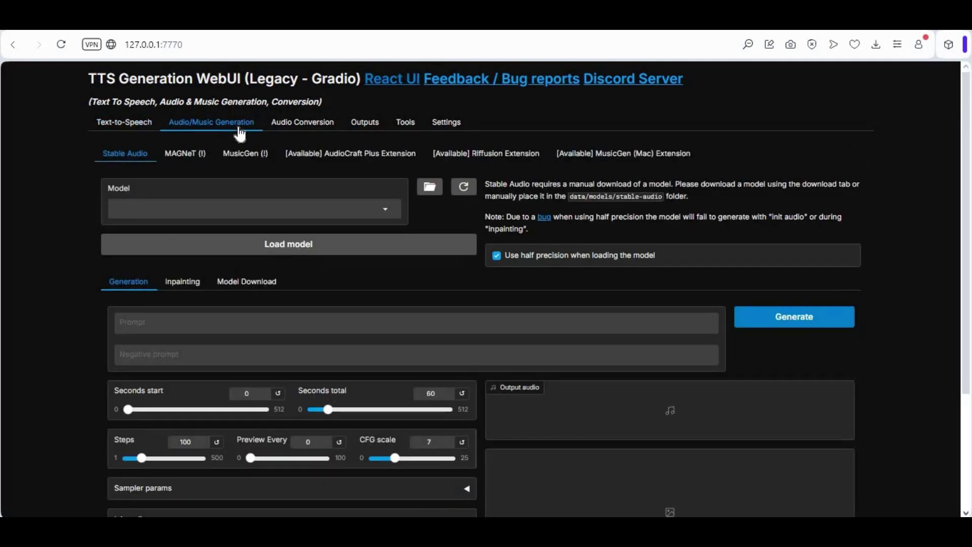
click(182, 162)
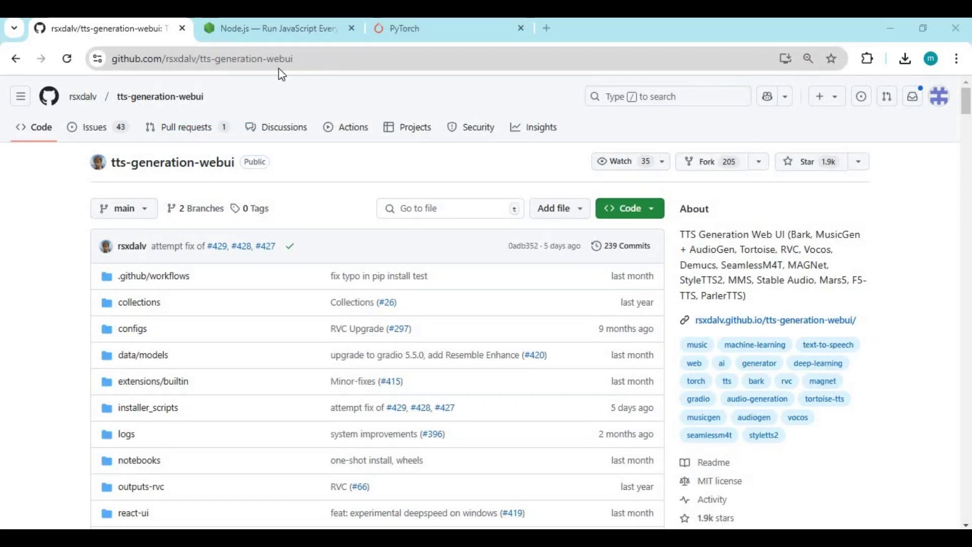
Examine the tts-generation-webui GitHub repository's address, file list and README sections on videos and models
click(278, 67)
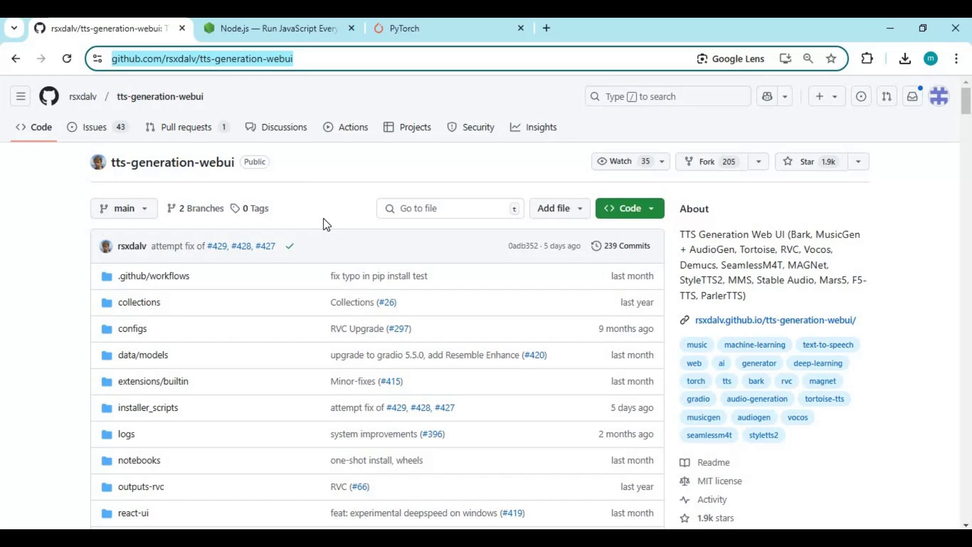
scroll(327, 224, down, 3)
scroll(326, 225, down, 1)
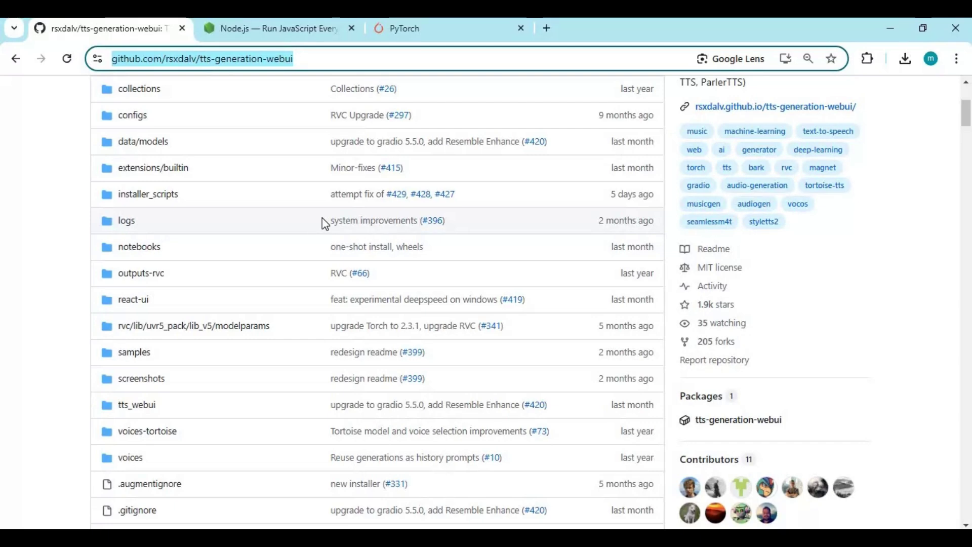
scroll(322, 218, down, 10)
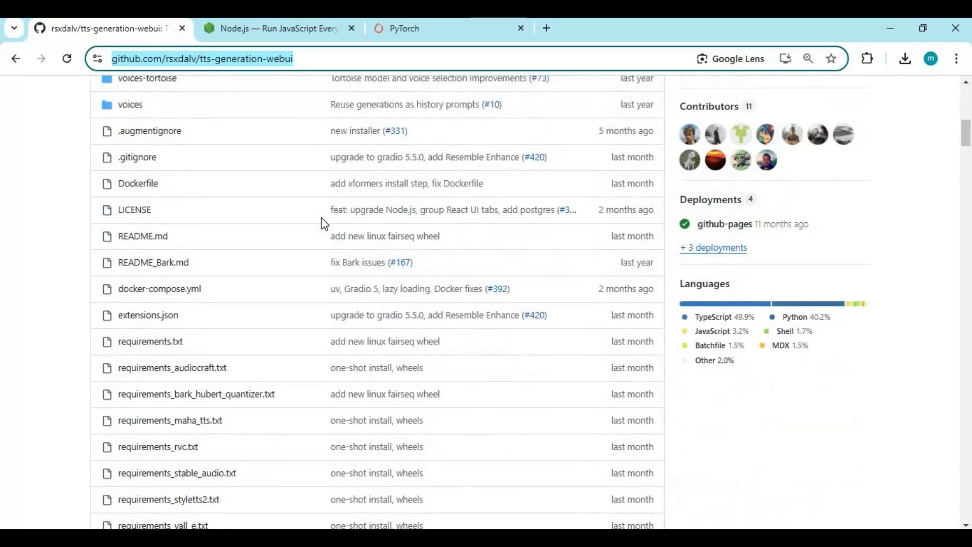
scroll(324, 224, down, 7)
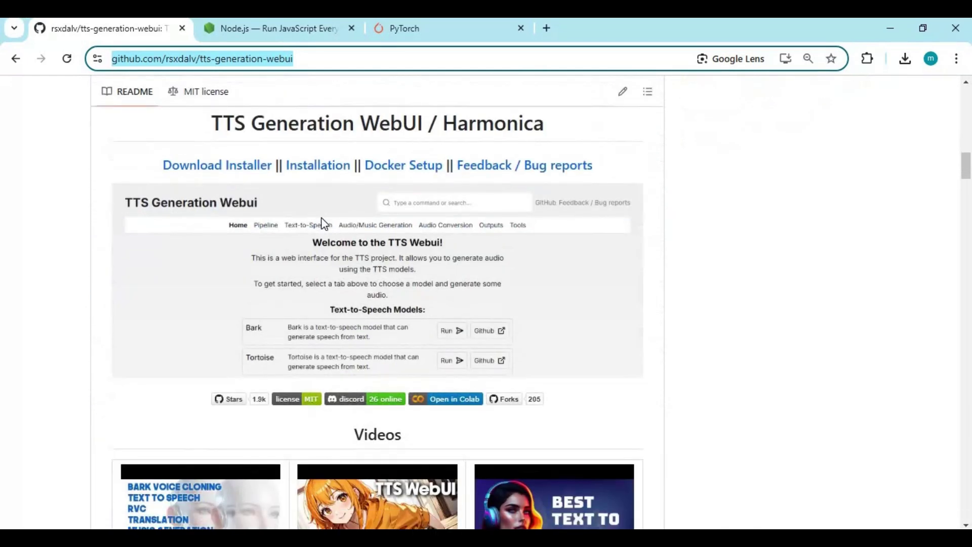
scroll(322, 223, down, 9)
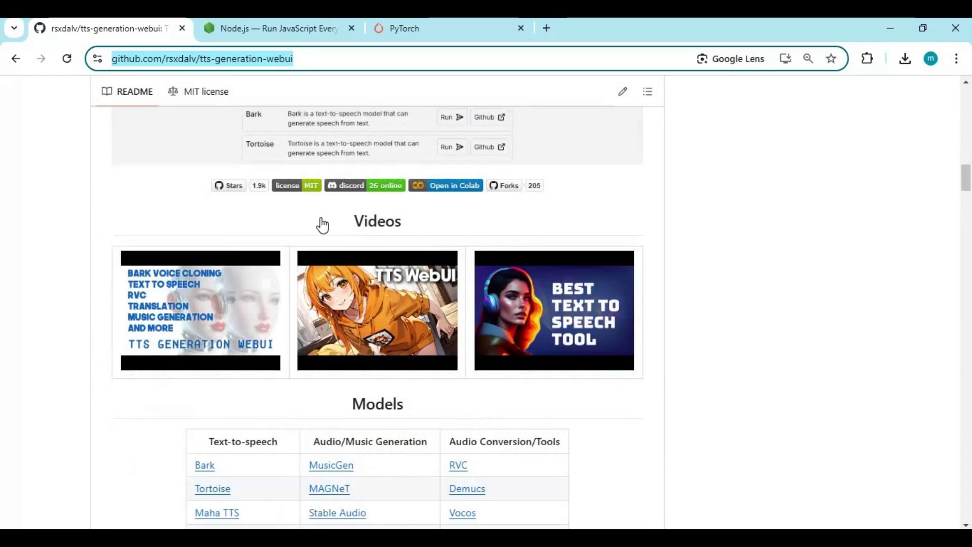
scroll(321, 199, up, 3)
scroll(321, 202, up, 15)
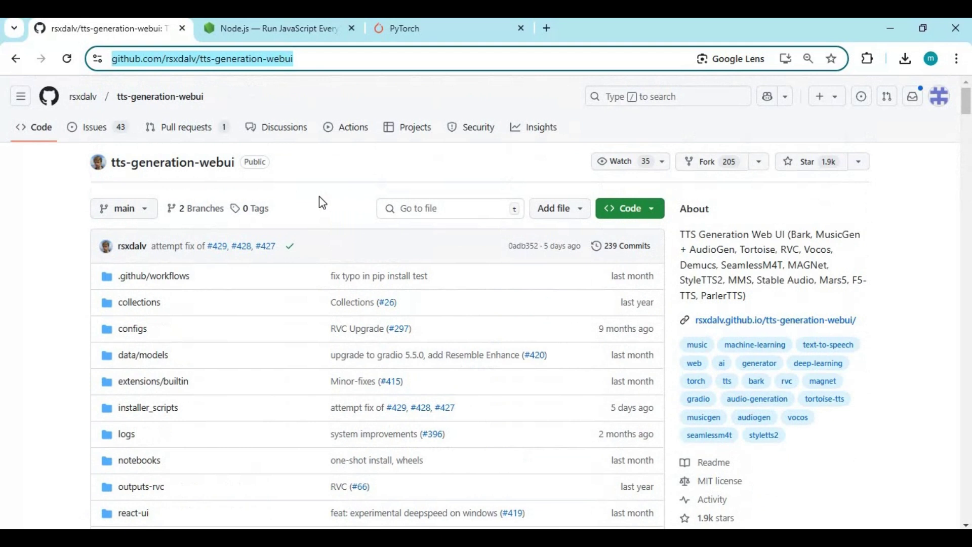
Download the tts-generation-webui repository as a ZIP and extract the archive directly inside the ttts folder
click(634, 215)
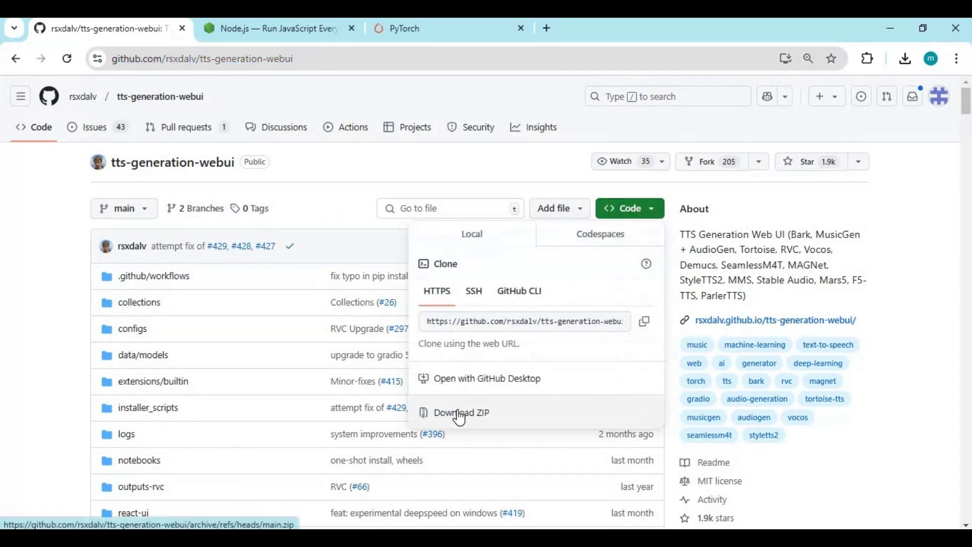
click(459, 414)
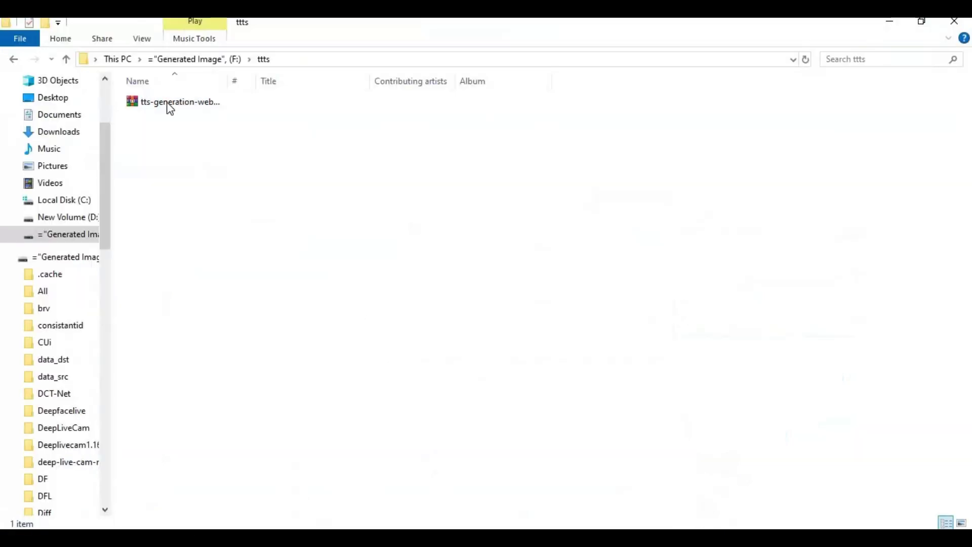
right_click(167, 106)
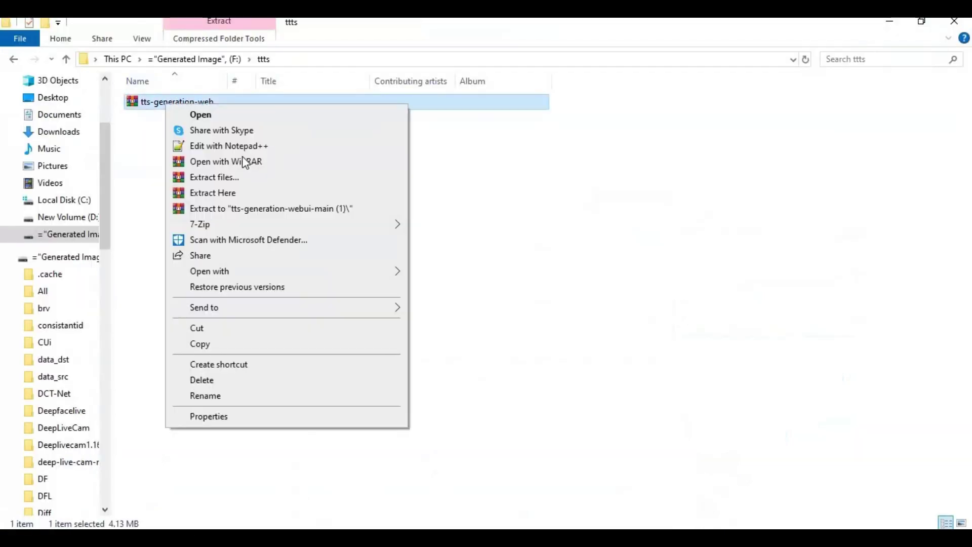
click(248, 196)
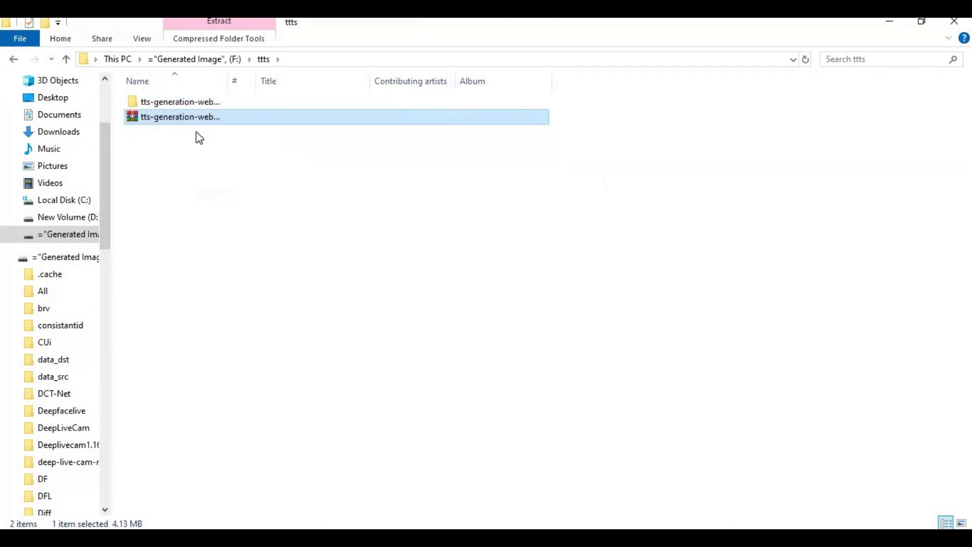
Open a command prompt in the extracted tts-generation-webui-main folder
double_click(180, 102)
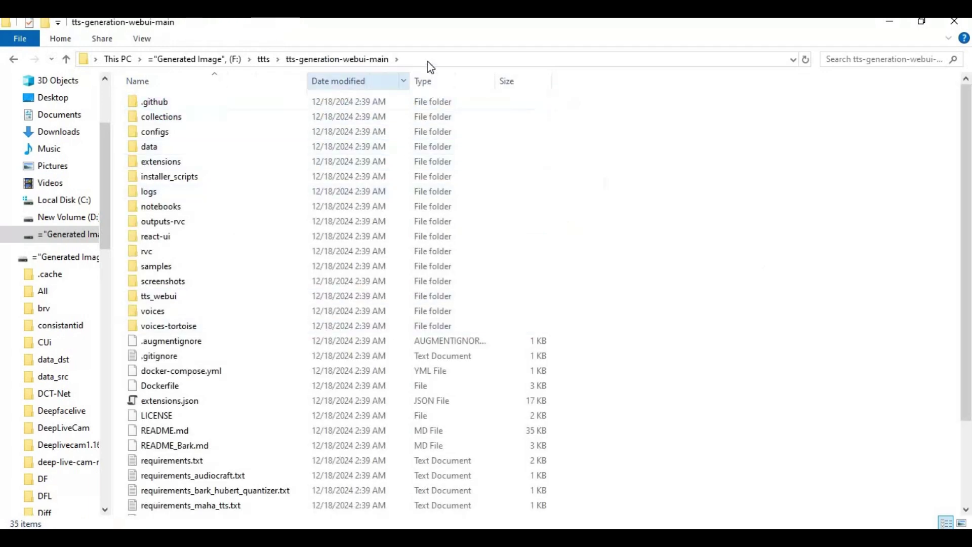
click(429, 60)
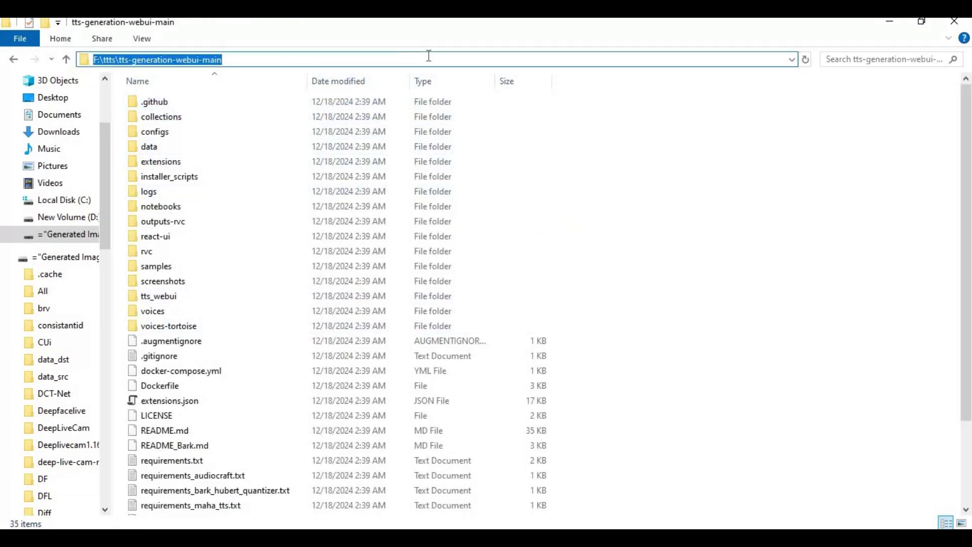
text(cmd)
key(Return)
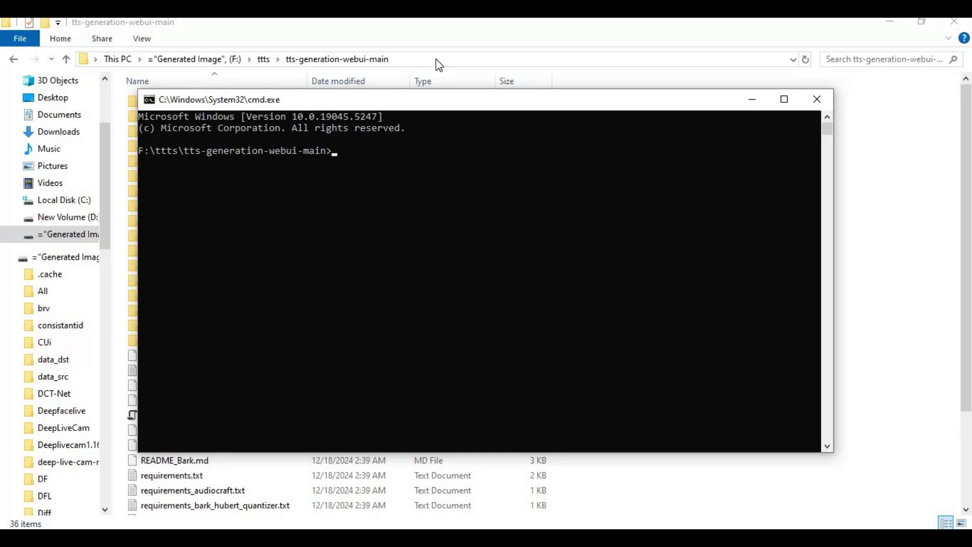
Create a Python 3.10 virtual environment named venv with "py -3.10 -m venv venv" and activate it with "venv\scripts\activate"
text(py -3.10 -m venv venv)
key(Return)
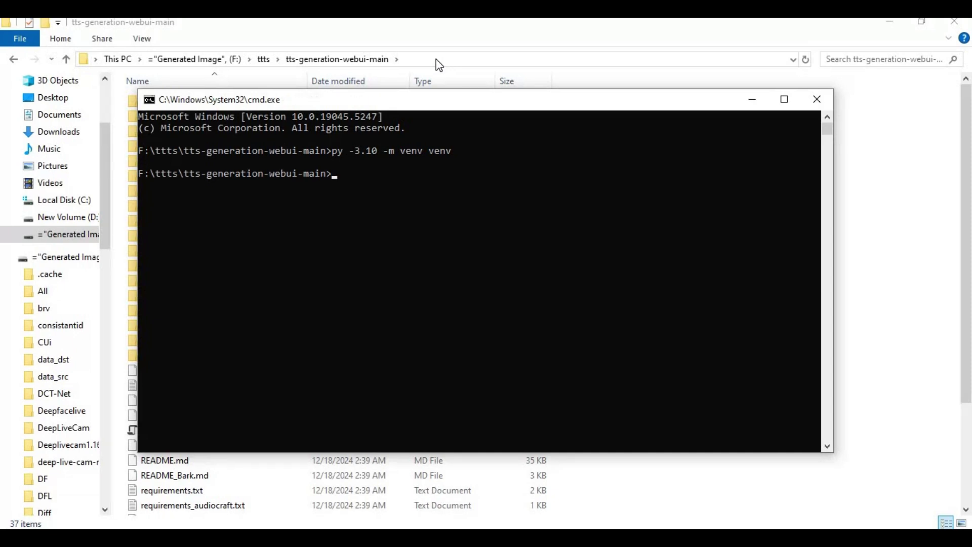
text(venv\scripts\activate)
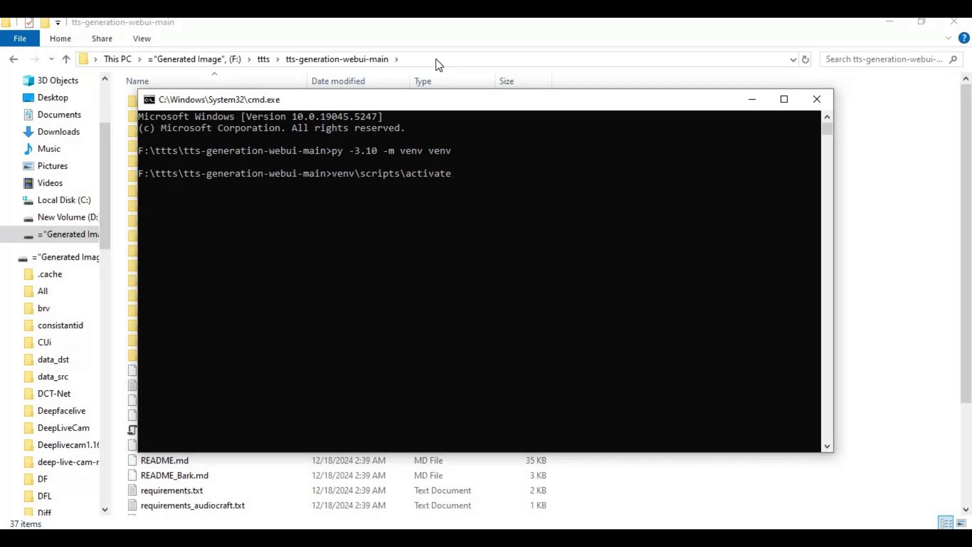
key(Return)
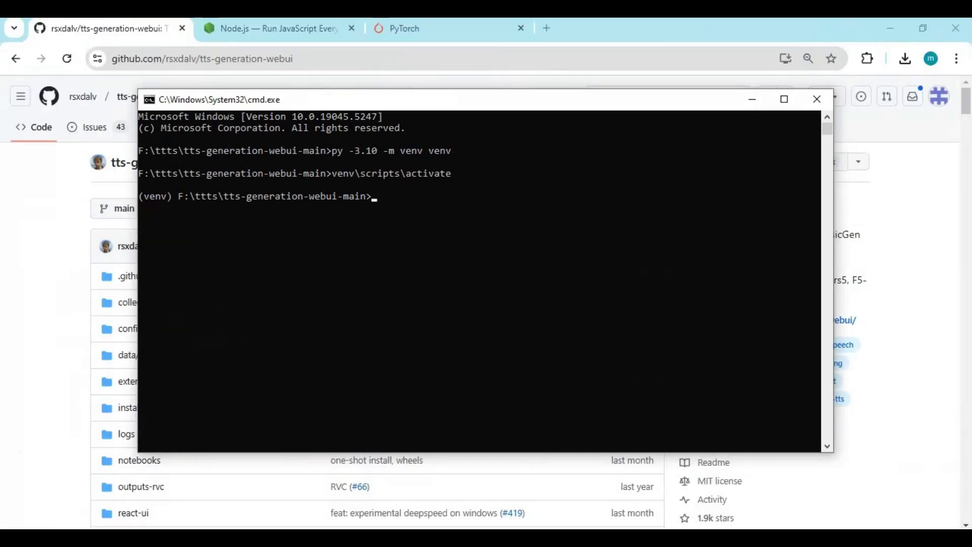
Copy the pip install command for torch, torchvision and torchaudio with CUDA 11.8 from the PyTorch website
click(421, 28)
mouse_move(510, 187)
scroll(378, 289, down, 15)
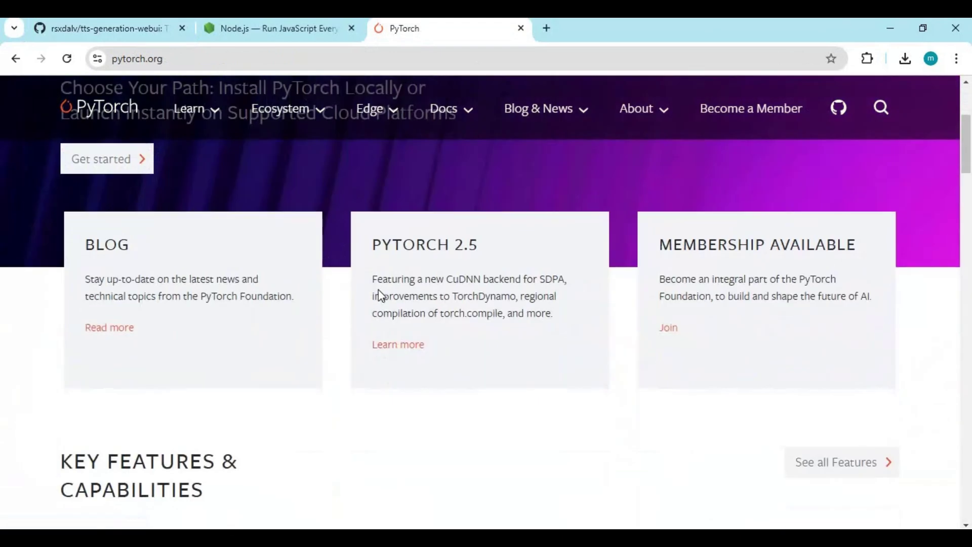
scroll(383, 294, up, 2)
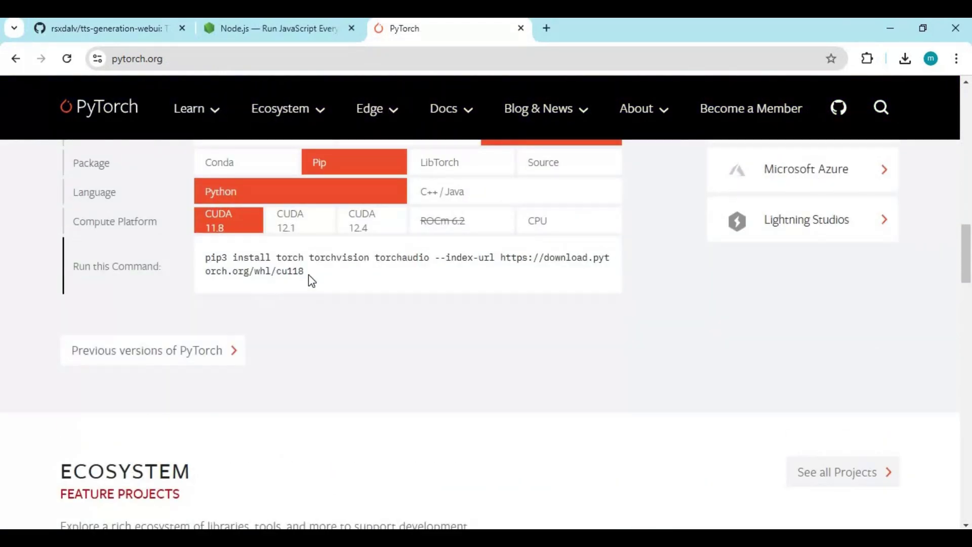
triple_click(208, 261)
right_click(213, 264)
click(234, 276)
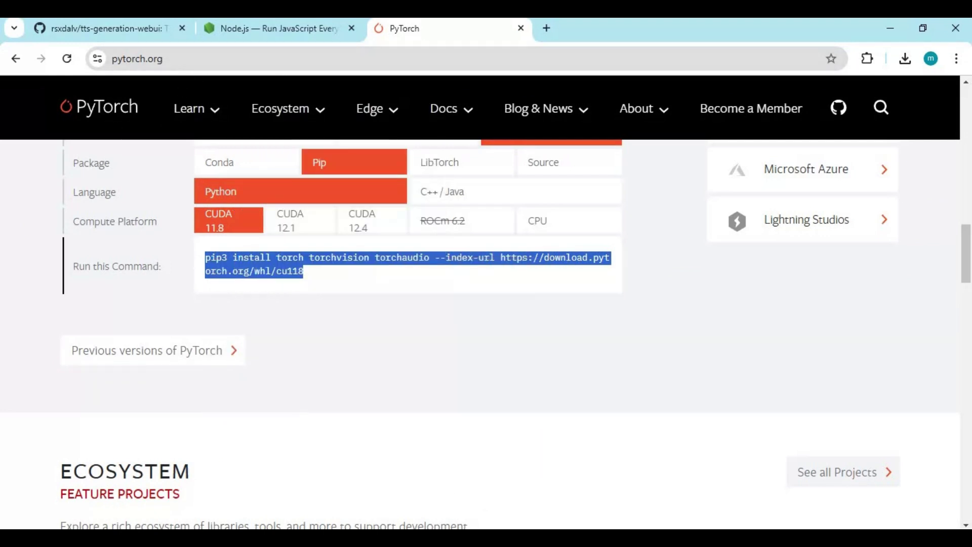
Switch to the command prompt and run the copied PyTorch cu118 install command in the activated virtual environment
key(alt+Tab)
right_click(489, 384)
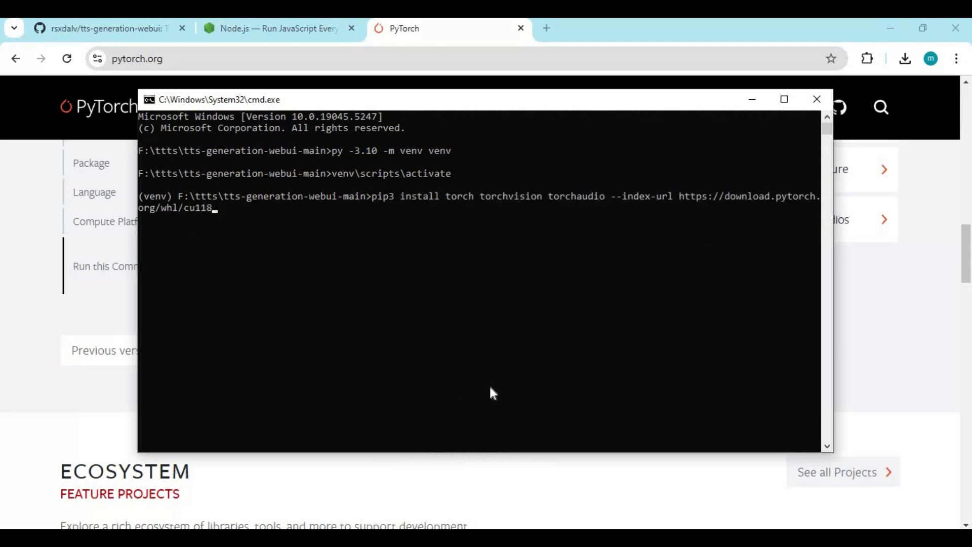
key(Return)
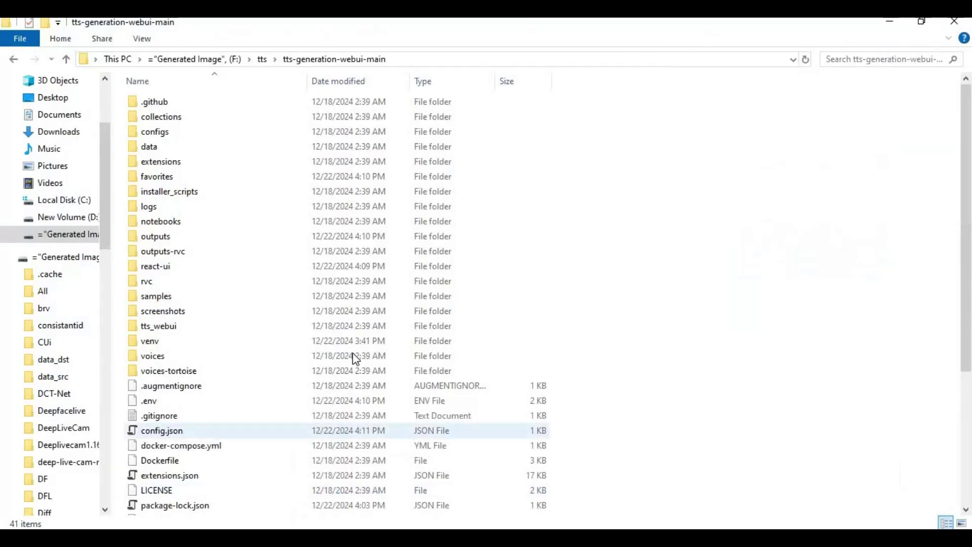
Locate requirements.txt in the project folder and install its dependencies in the command prompt with "pip install -r requirements.txt"
scroll(354, 356, down, 4)
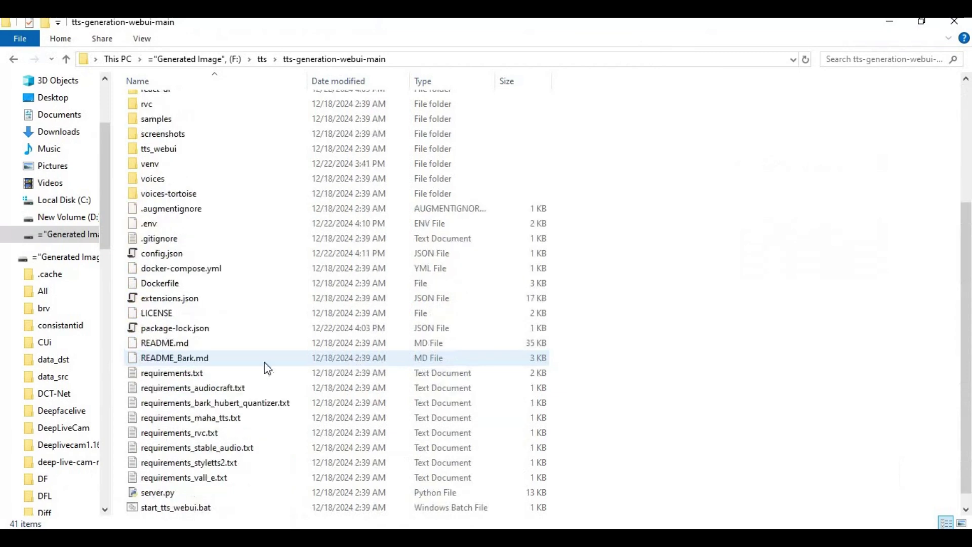
click(171, 376)
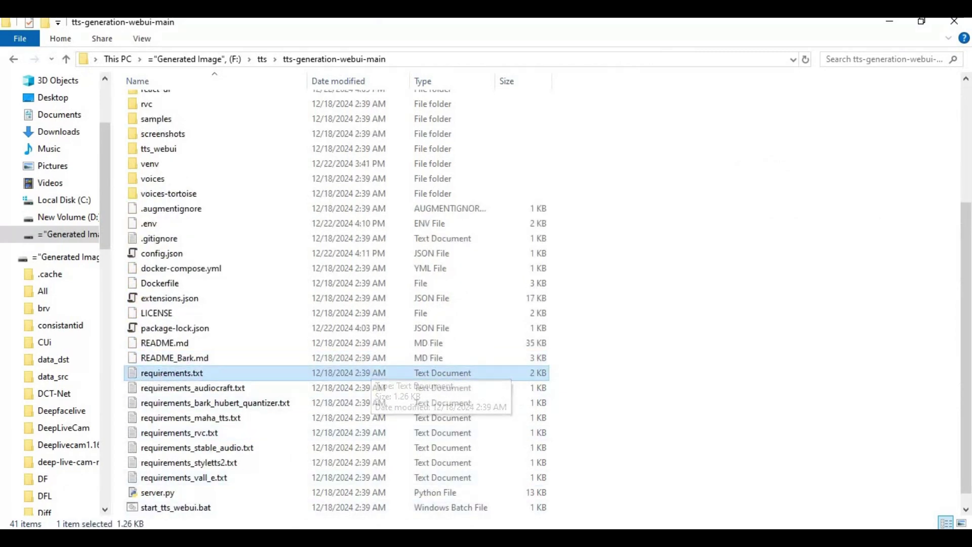
key(alt+Tab)
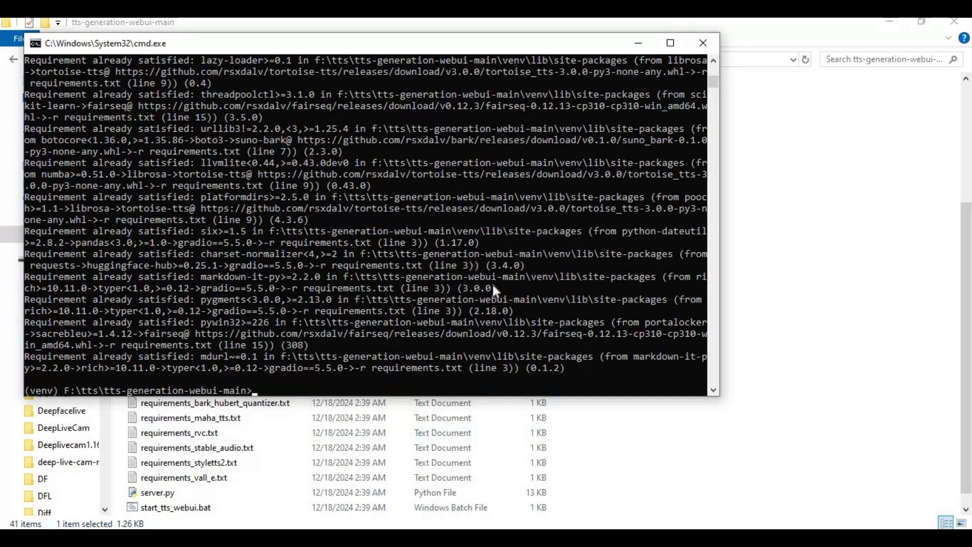
text(pip install -r requi)
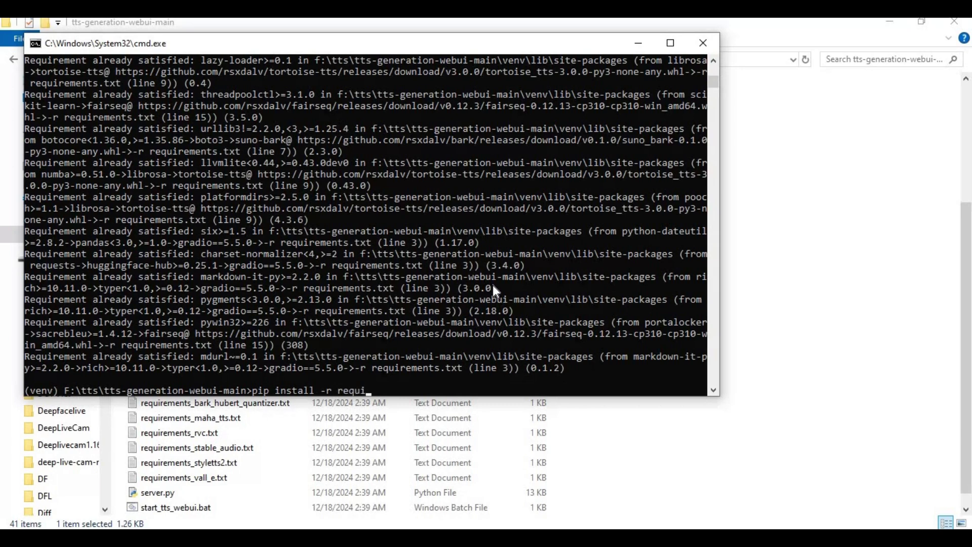
text(rements.txt)
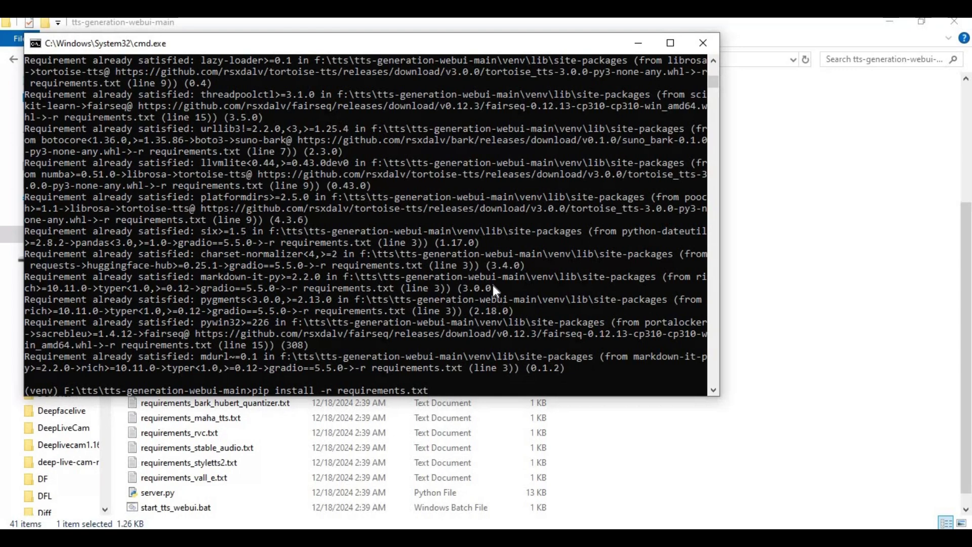
key(Return)
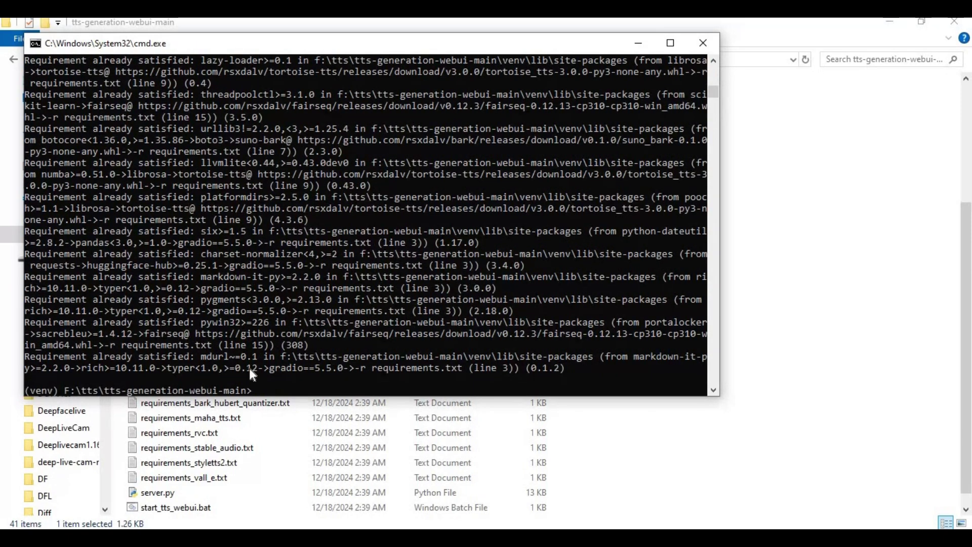
Copy the name of requirements_audiocraft.txt, without its extension, from the project folder
click(237, 405)
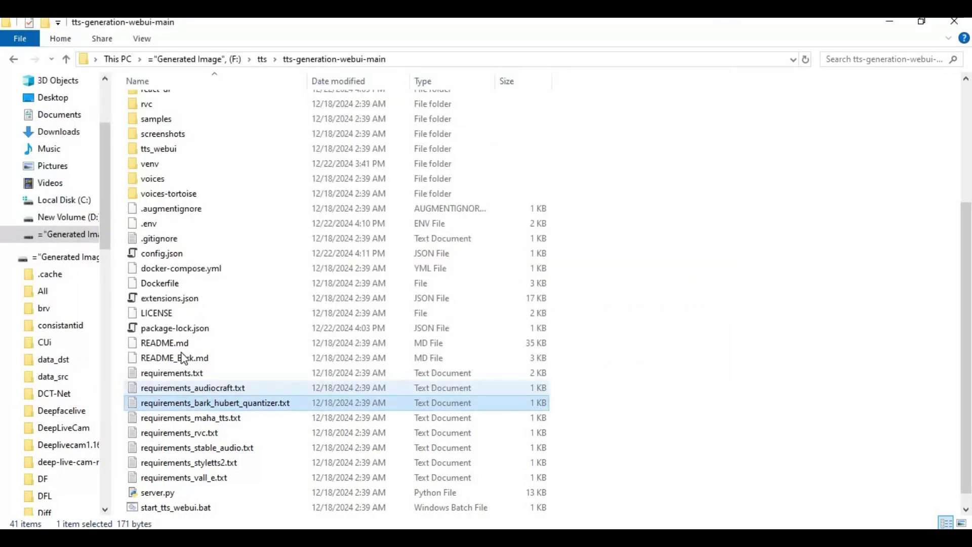
click(215, 391)
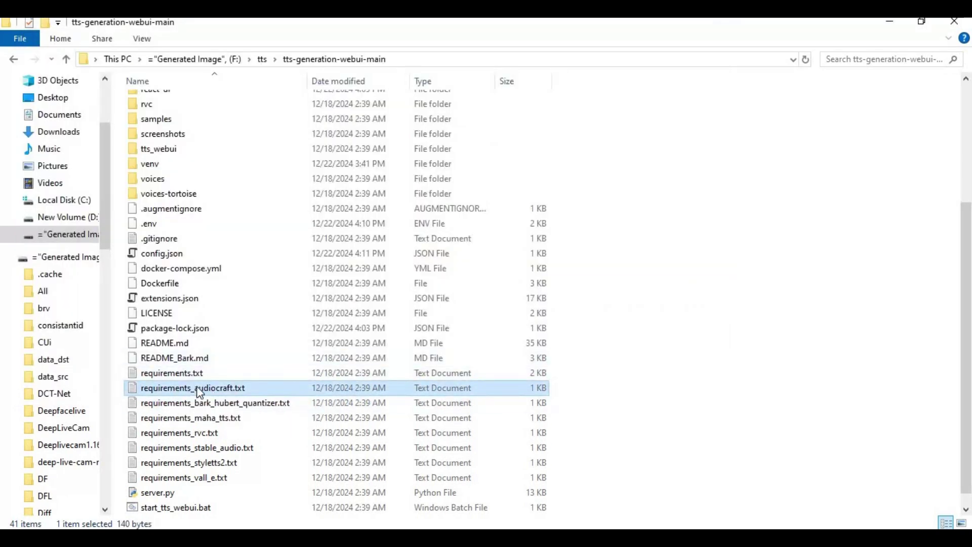
click(198, 389)
right_click(194, 389)
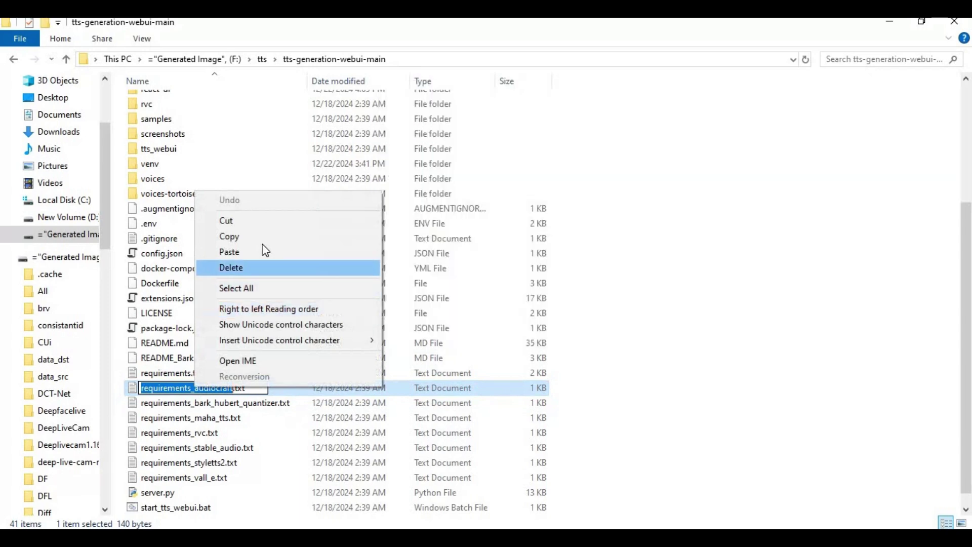
click(263, 234)
Switch to the command prompt, run "pip install -r requirements_audiocraft.txt" in the virtual environment and review its output
key(alt+Tab)
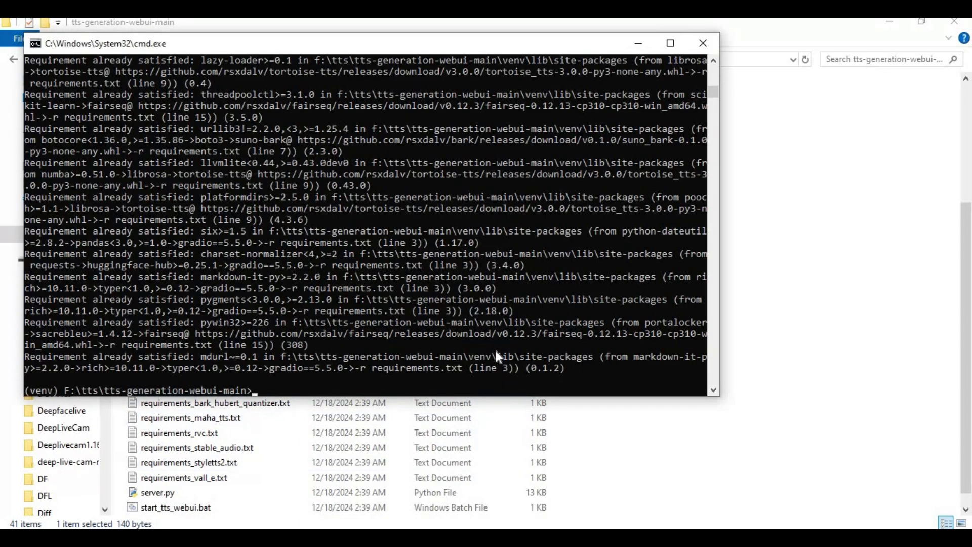
text(pip install -r)
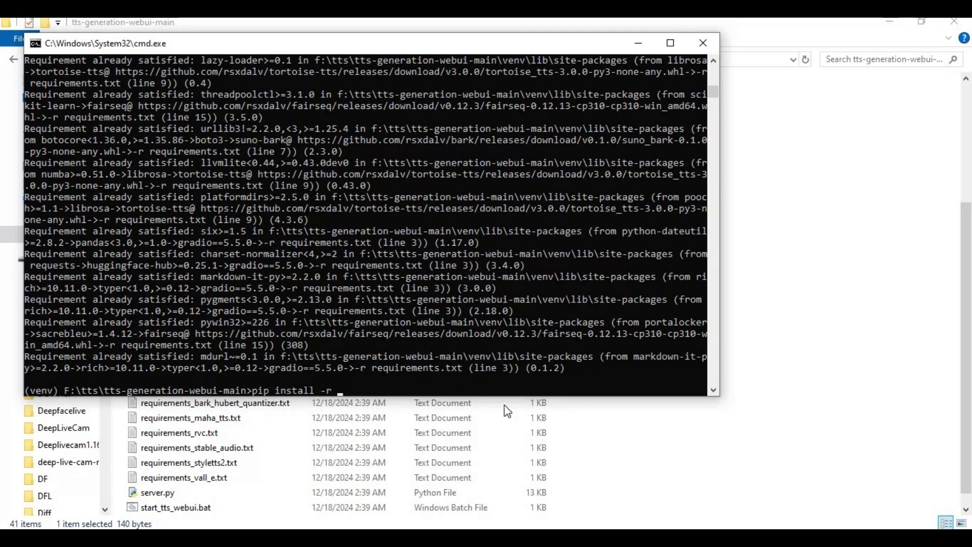
key(ctrl+v)
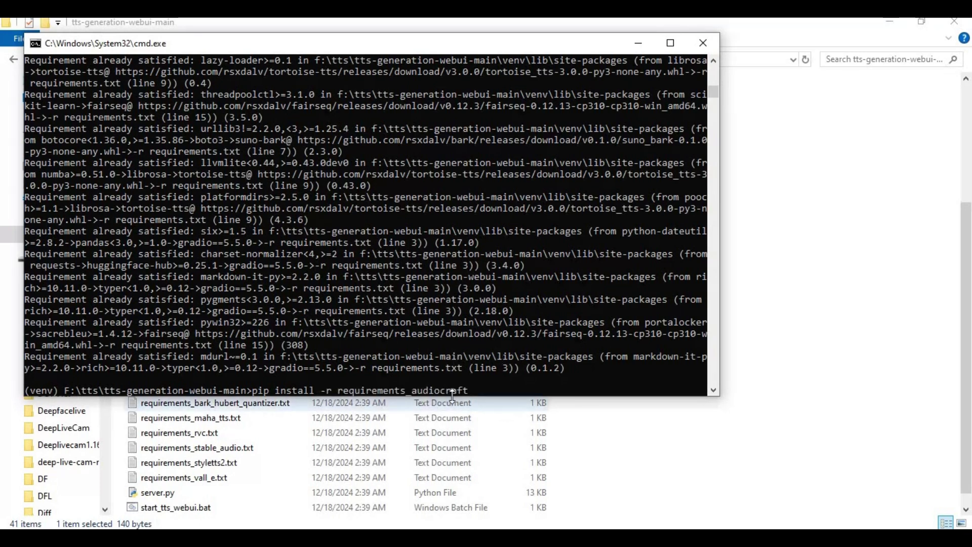
text(.)
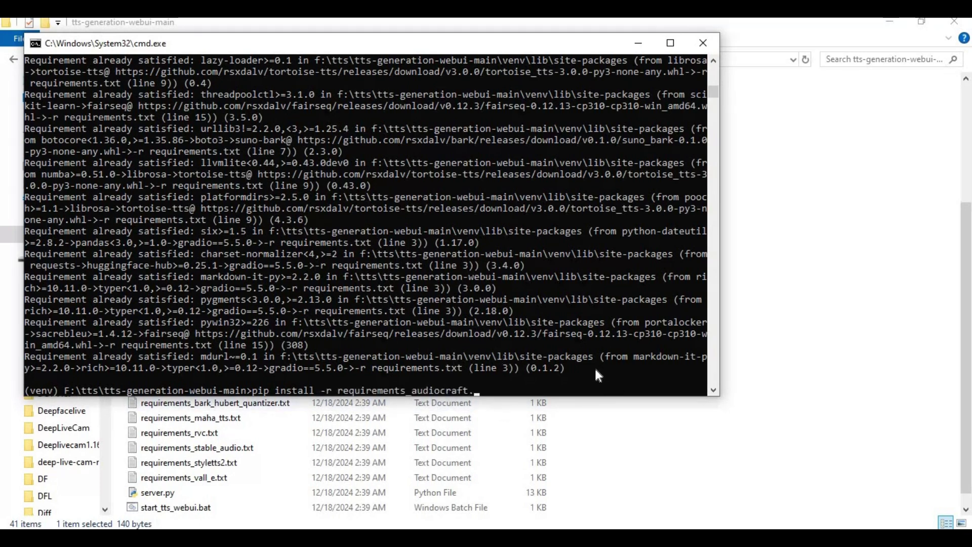
text(txt)
key(Return)
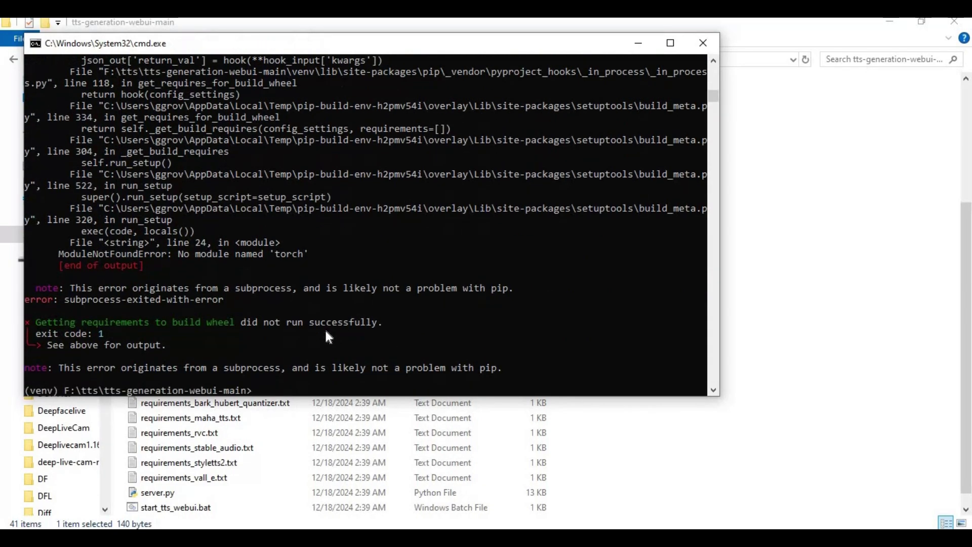
scroll(327, 333, up, 2)
scroll(325, 329, up, 8)
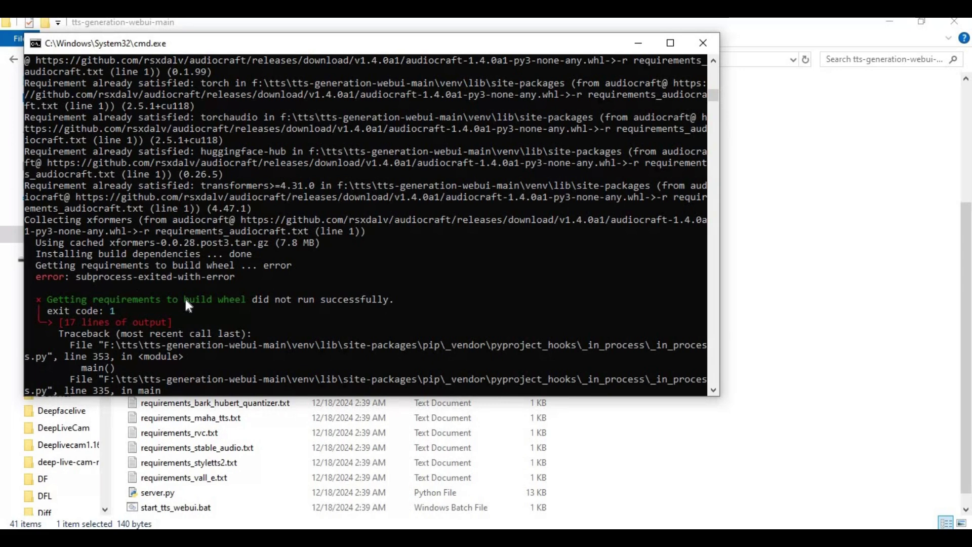
scroll(201, 309, down, 7)
scroll(200, 311, down, 4)
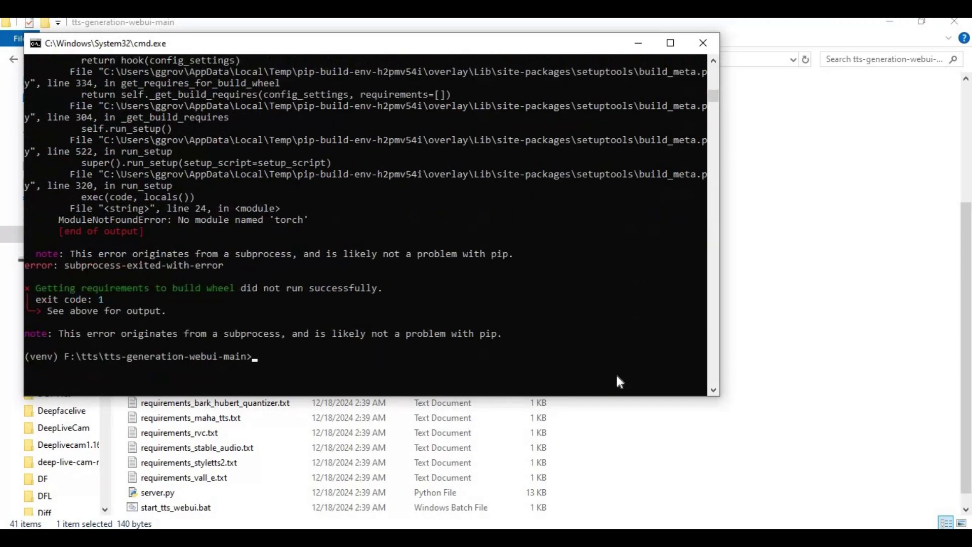
Copy the bark hubert quantizer requirements file's name and run "pip install -r requirements_bark_hubert_quantizer.txt" in the command prompt
click(654, 430)
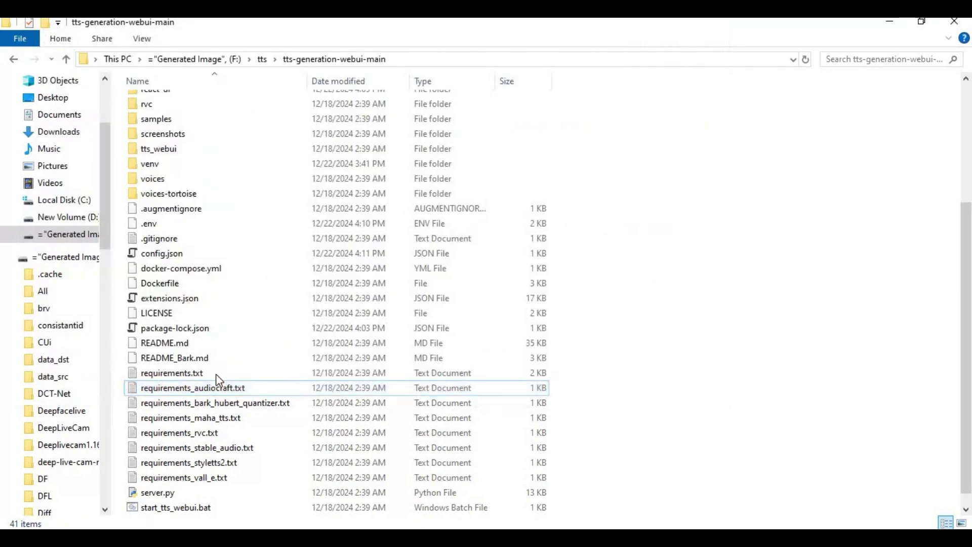
click(180, 408)
click(198, 408)
right_click(195, 404)
key(Escape)
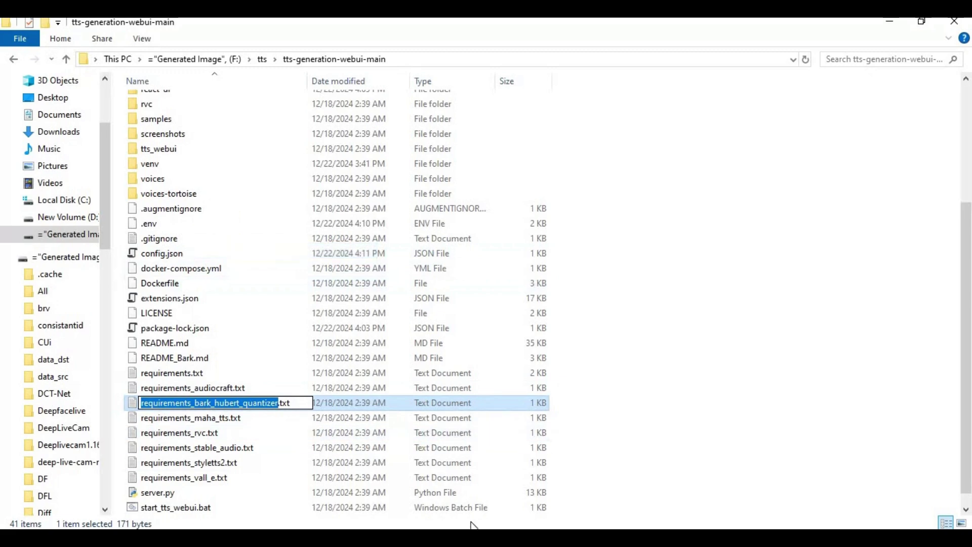
key(alt+Tab)
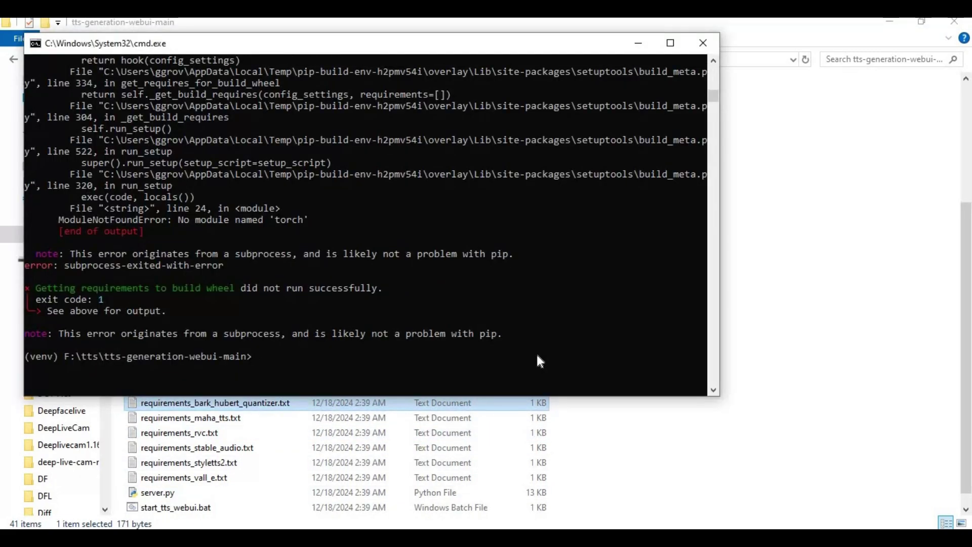
text(pip insta)
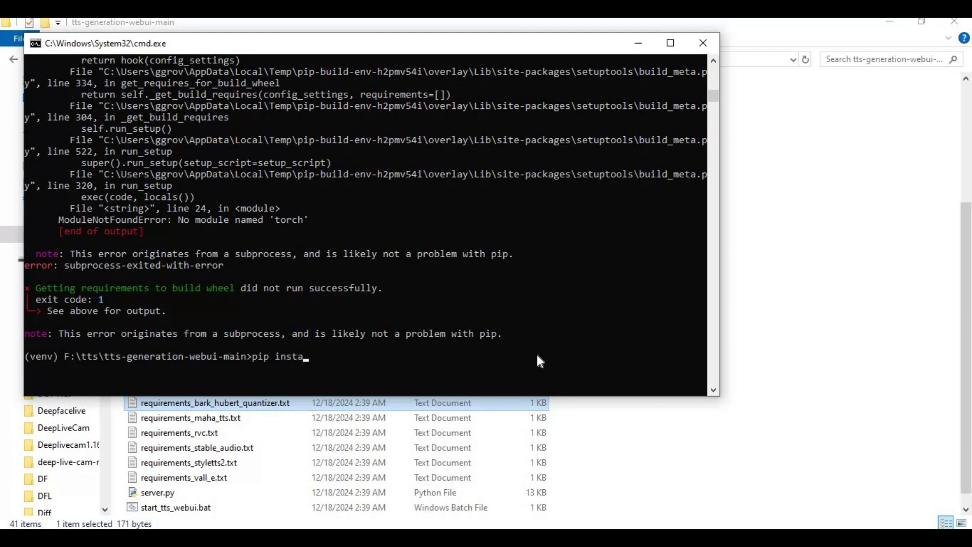
text(ll -r requirements_bark_hubert_quantizer)
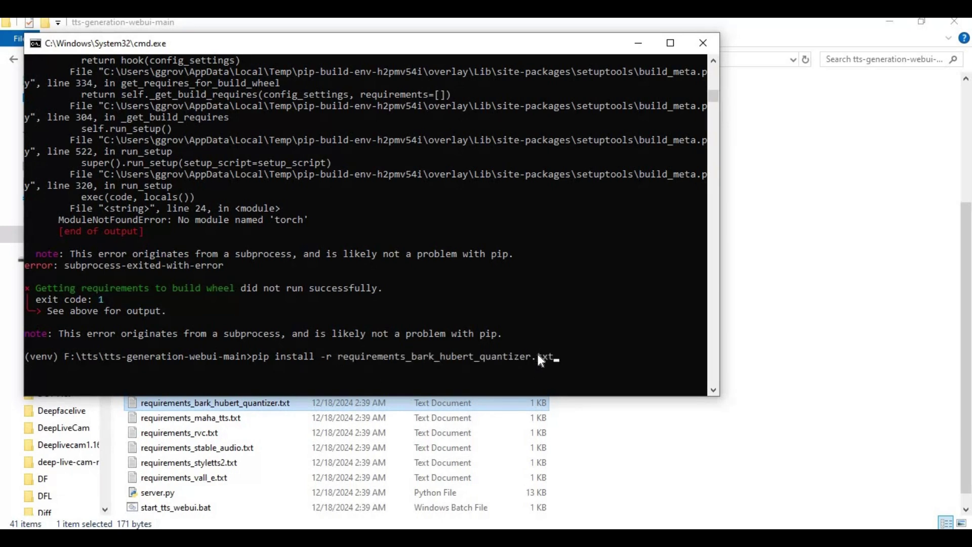
text(.txt)
key(Return)
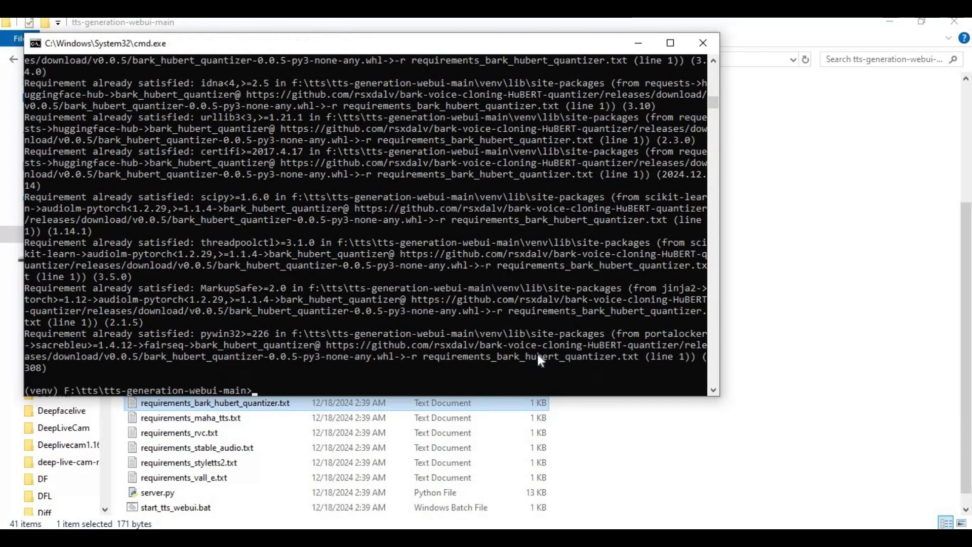
Copy the MAHA TTS requirements file's name and install its dependencies with "pip install -r requirements_maha_tts.txt" in the command prompt
click(178, 418)
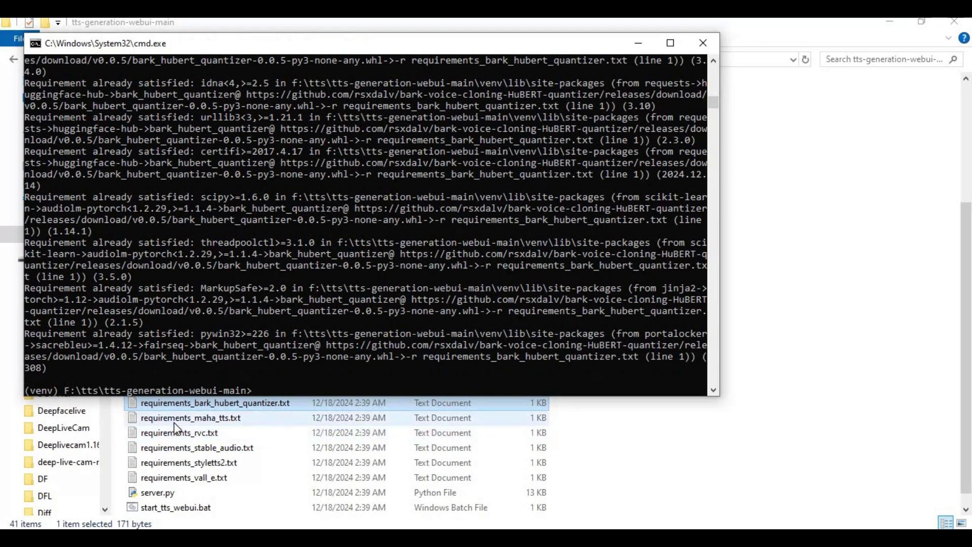
click(181, 422)
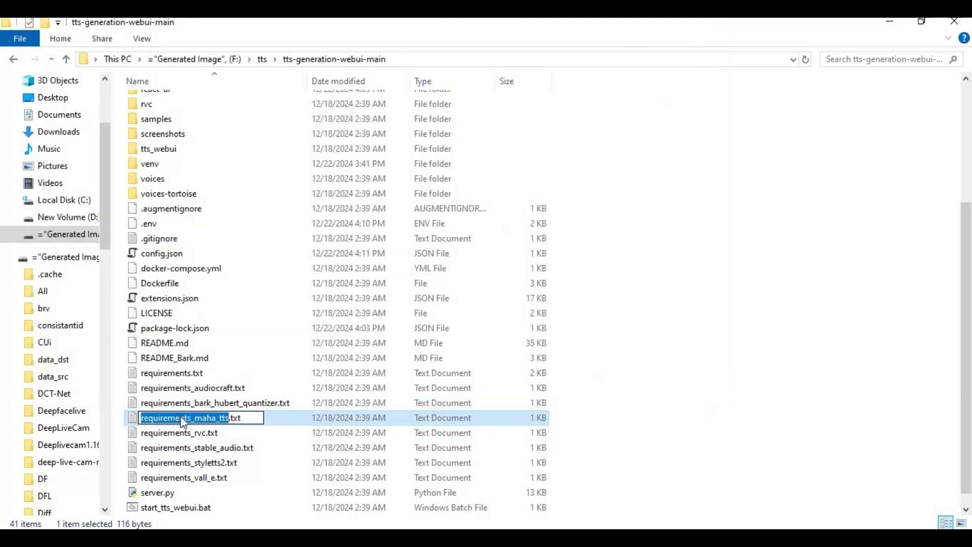
right_click(180, 422)
key(Return)
key(alt+Tab)
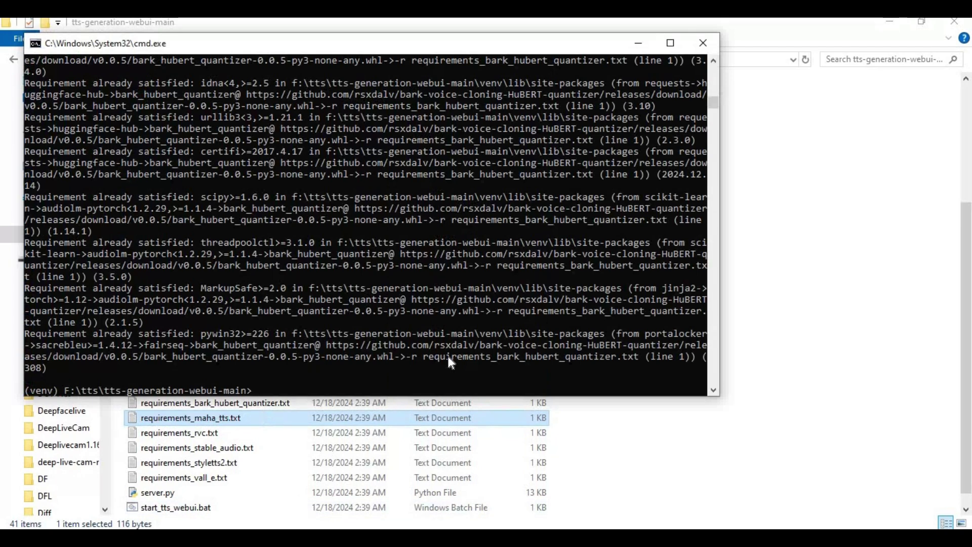
text(pip install -r)
right_click(449, 358)
key(Return)
Install the RVC dependencies in the command prompt with "pip install -r requirements_rvc.txt"
key(alt+Tab)
key(Down)
key(alt+Tab)
text(pip install -r requirements_rvc.txt)
key(Return)
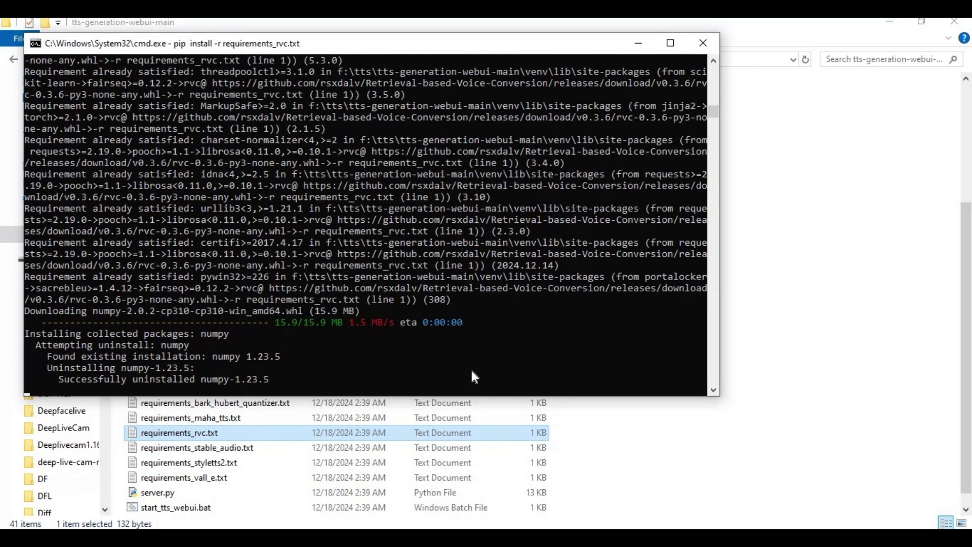
Copy the stable audio requirements file's name and run "pip install -r requirements_stable_audio.txt" in the command prompt
key(alt+Tab)
key(Down)
key(F2)
right_click(192, 447)
click(278, 297)
key(alt+Tab)
text(pip install -r)
key(ctrl+v)
text(.txt)
key(Return)
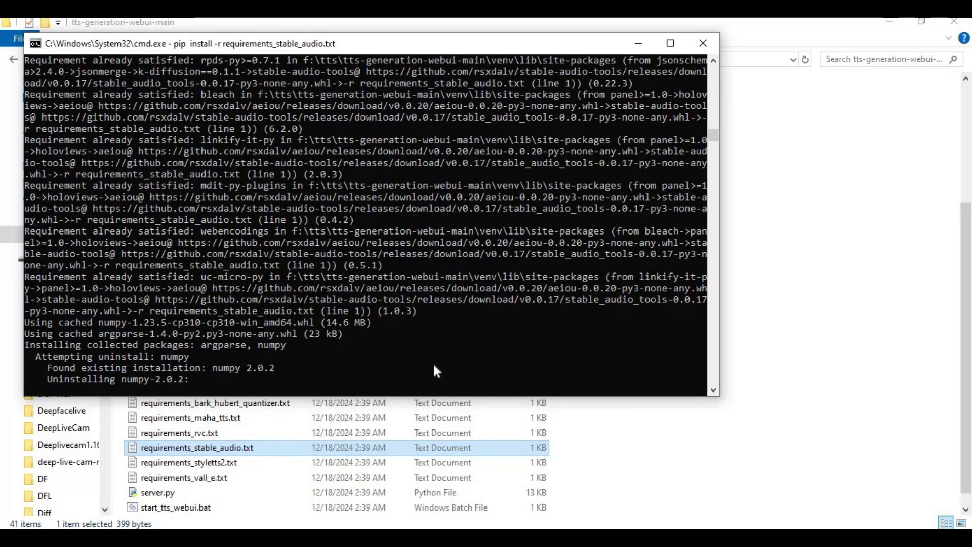
Install the StyleTTS2 dependencies in the command prompt with "pip install -r requirements_styletts2.txt"
key(alt+Tab)
key(Down)
key(alt+Tab)
text(pip install -r)
key(ctrl+v)
text(.txt)
key(Return)
Install the VALL-E dependencies in the command prompt with "pip install -r requirements_vall_e.txt"
key(alt+Tab)
key(Down)
key(alt+Tab)
text(pip install -r requirements_vall_e.txt)
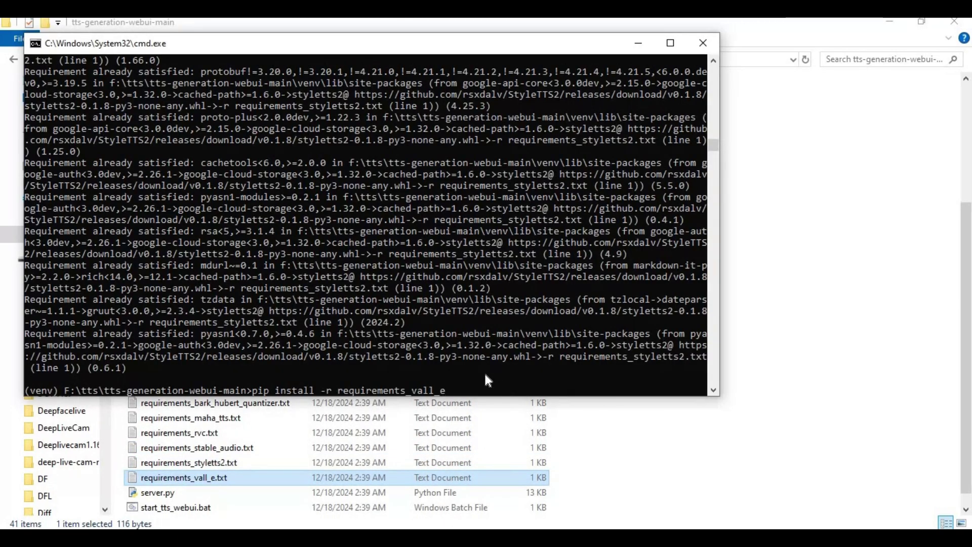
key(Return)
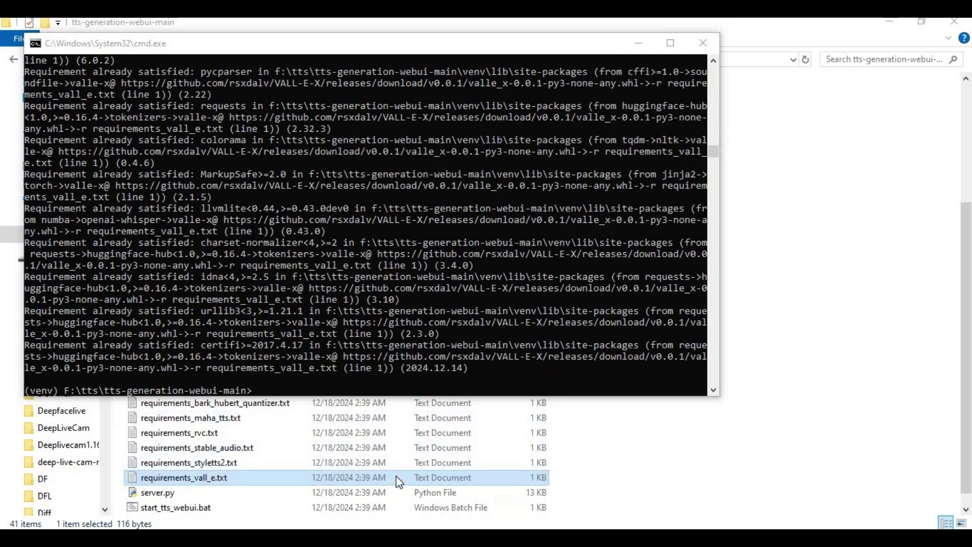
Switch to the Node.js website in the browser and download the LTS installer node-v22.12.0-x64.msi into the ttts folder
triple_click(527, 284)
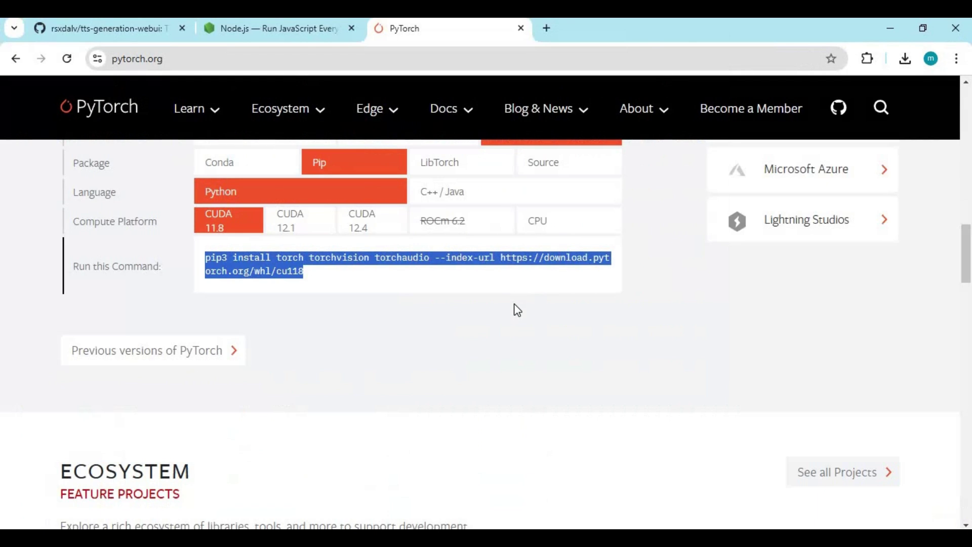
click(273, 28)
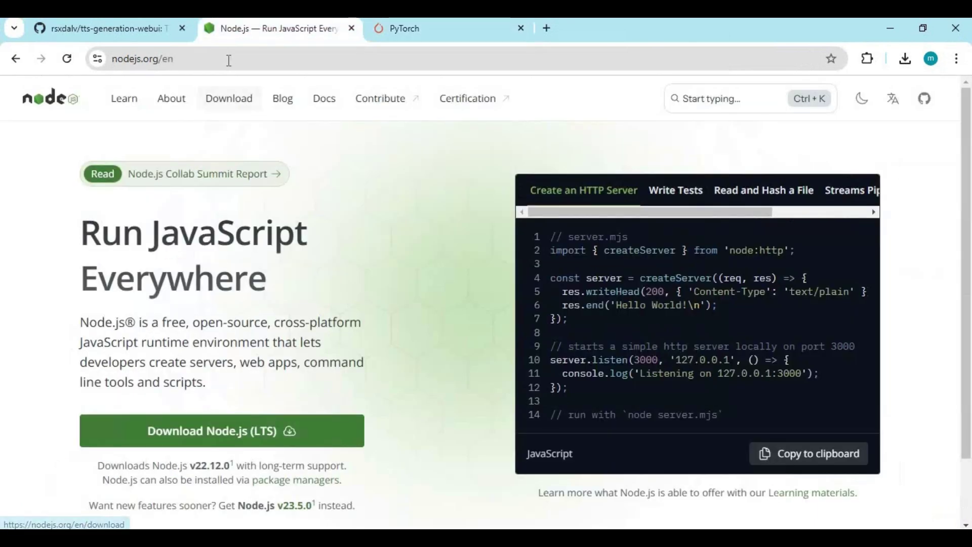
click(174, 60)
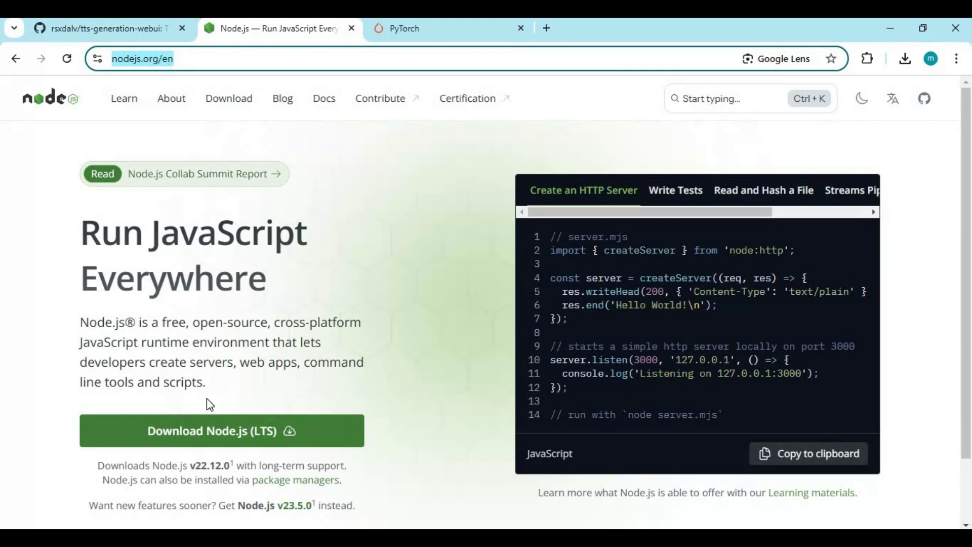
click(211, 434)
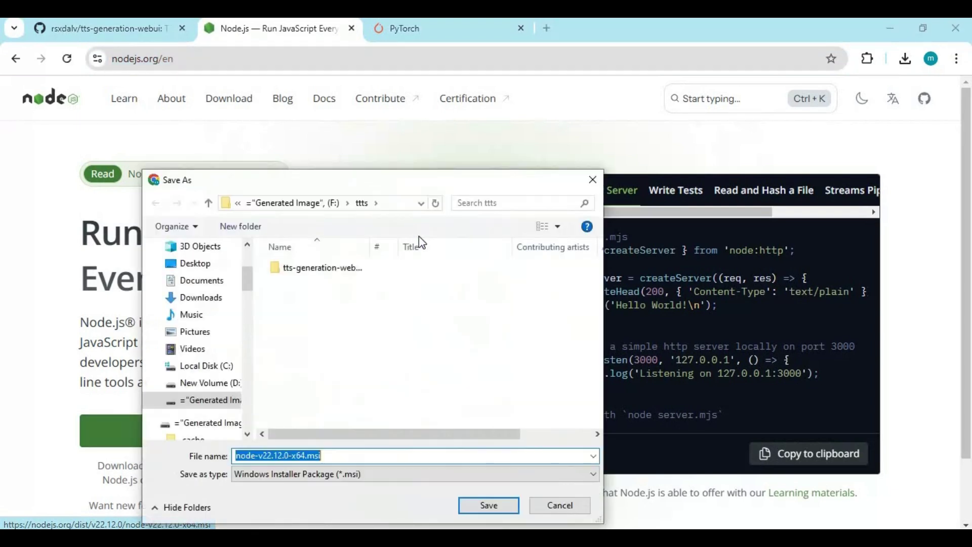
click(478, 506)
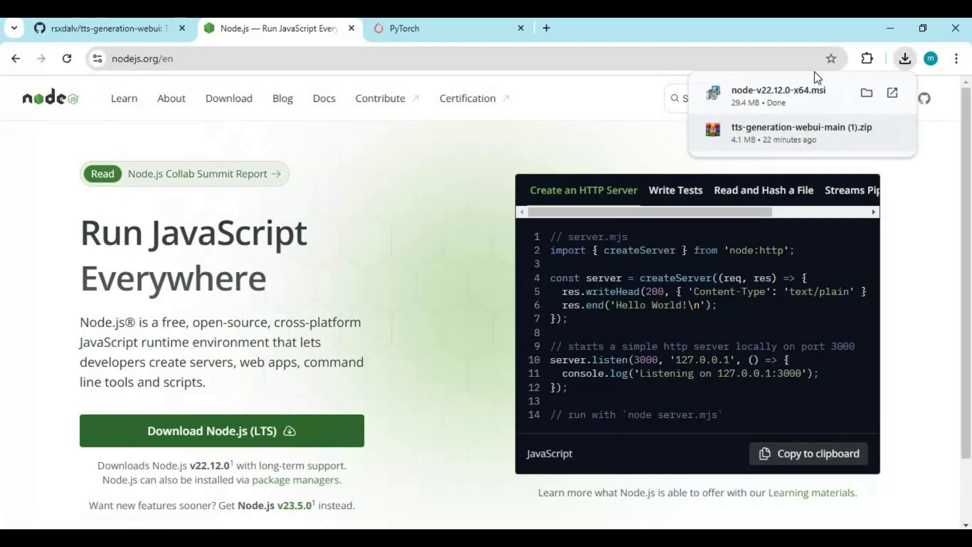
click(789, 94)
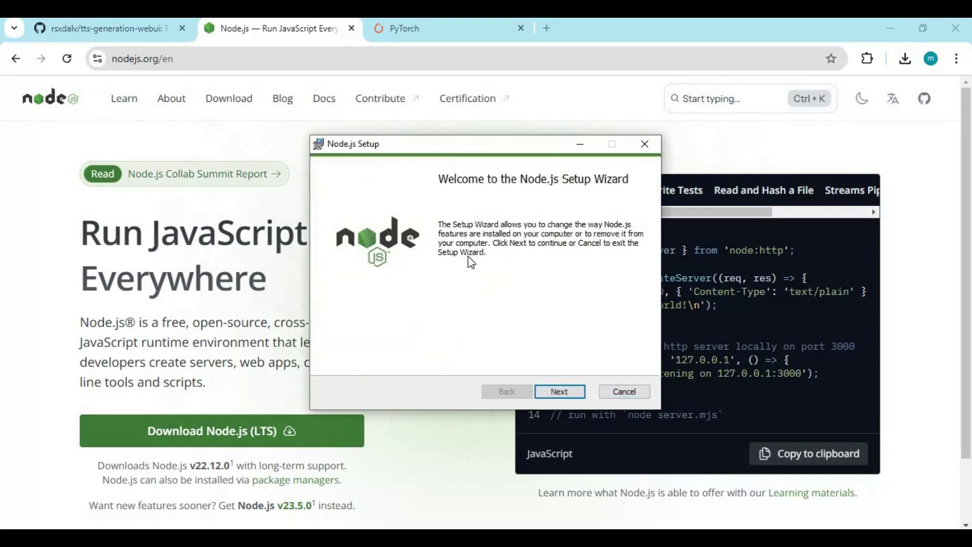
click(557, 396)
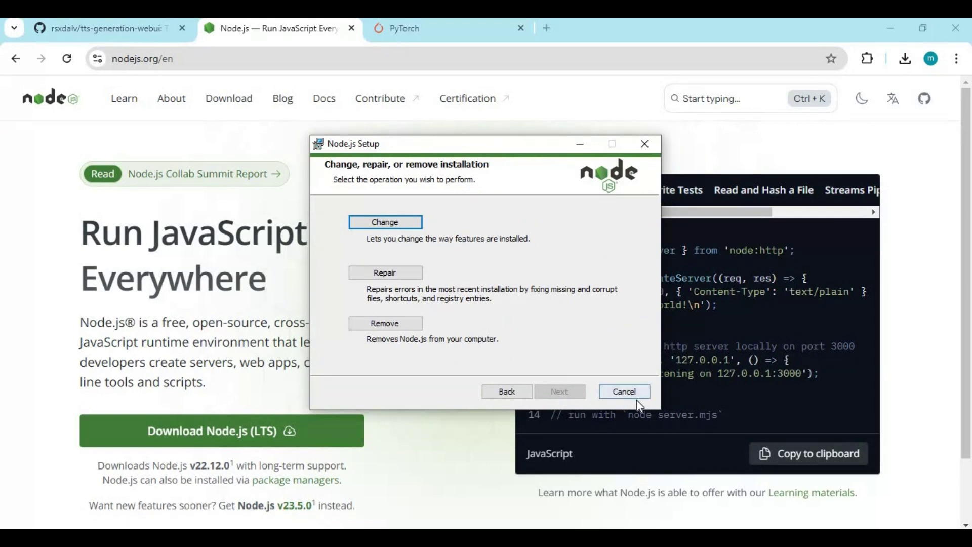
click(624, 392)
click(446, 302)
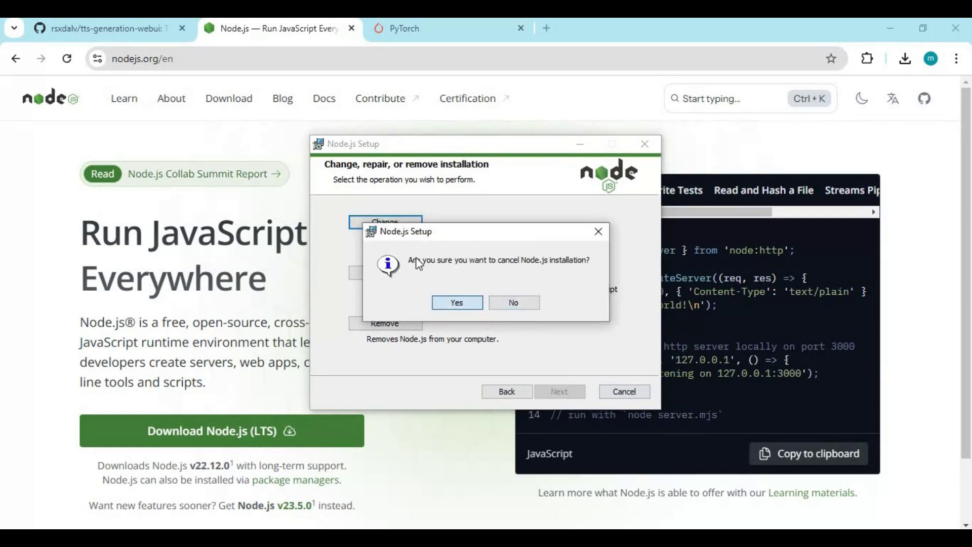
click(569, 396)
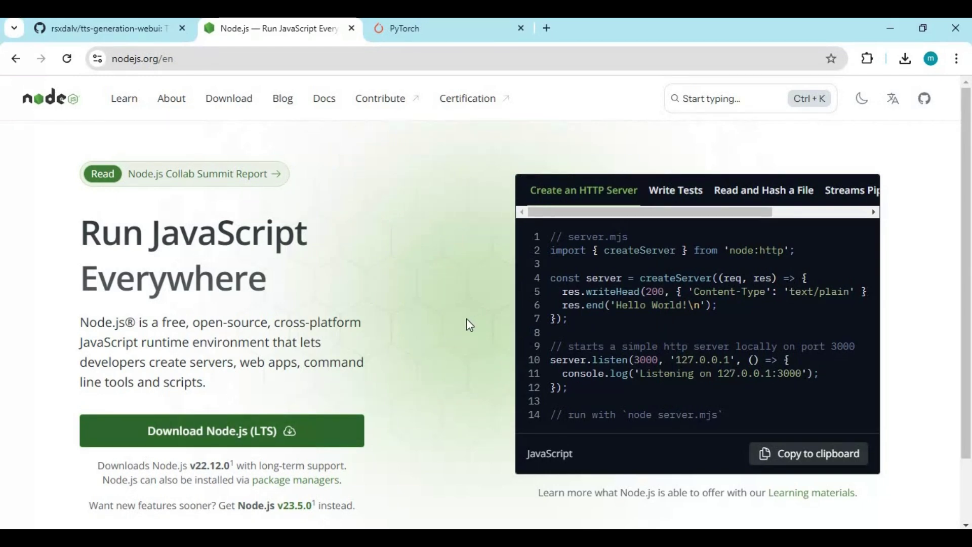
Switch to File Explorer and copy the name of the react-ui folder inside tts-generation-webui-main
key(alt+Tab)
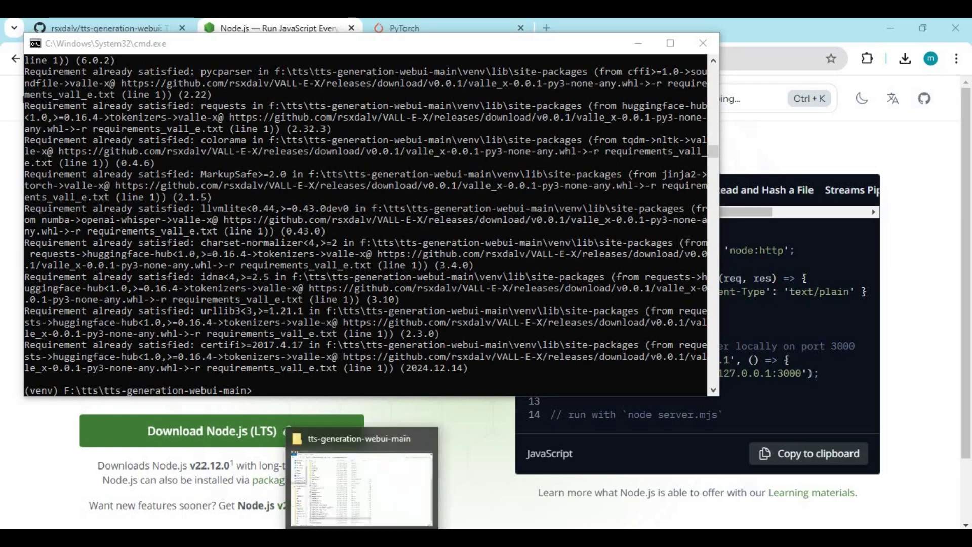
click(413, 471)
scroll(175, 276, up, 2)
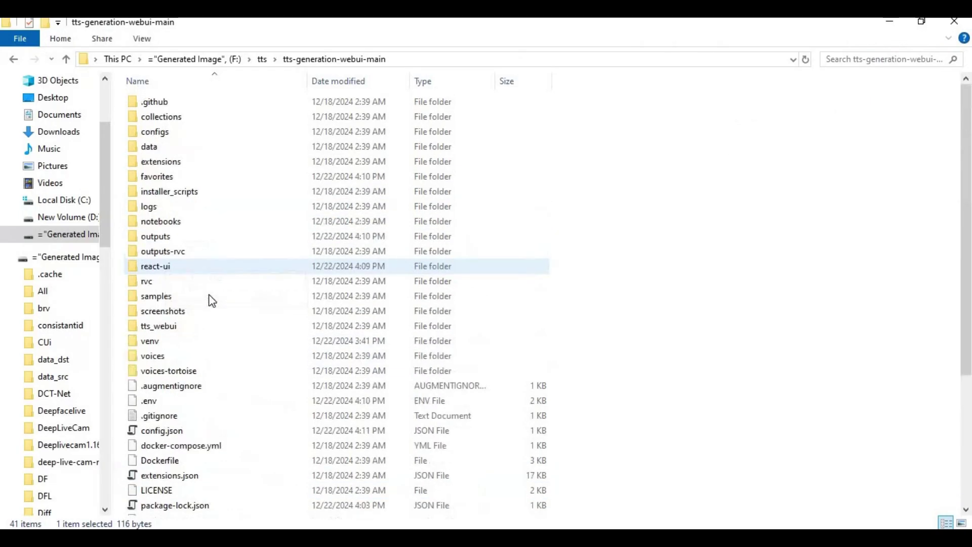
click(156, 270)
click(157, 271)
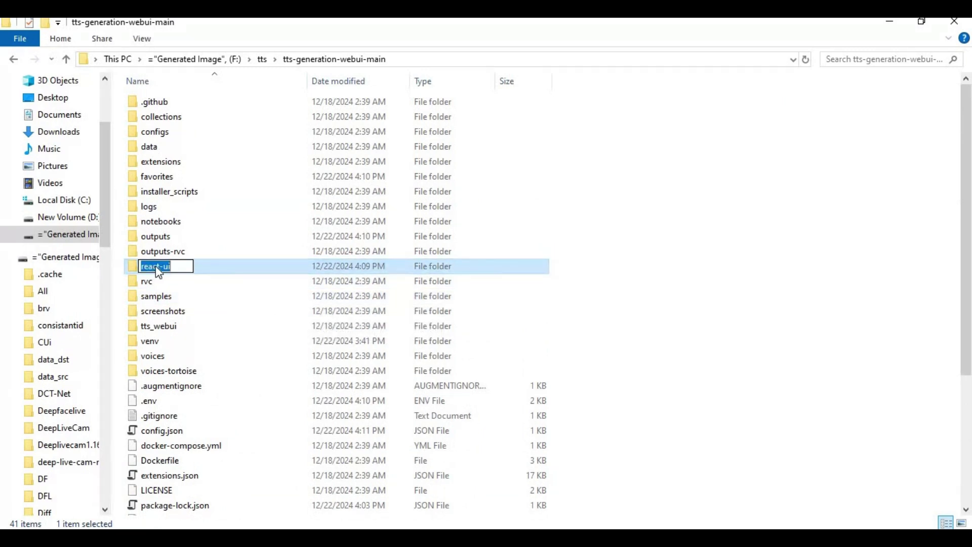
right_click(155, 268)
click(188, 312)
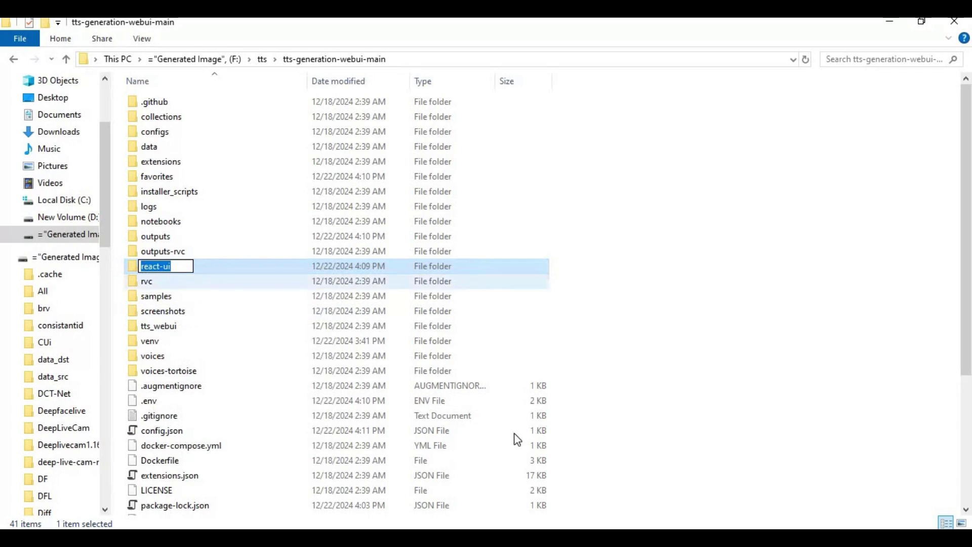
Change to the project's React folder in the command prompt with "cd react-ui" and install its dependencies with "npm install"
key(alt+Tab)
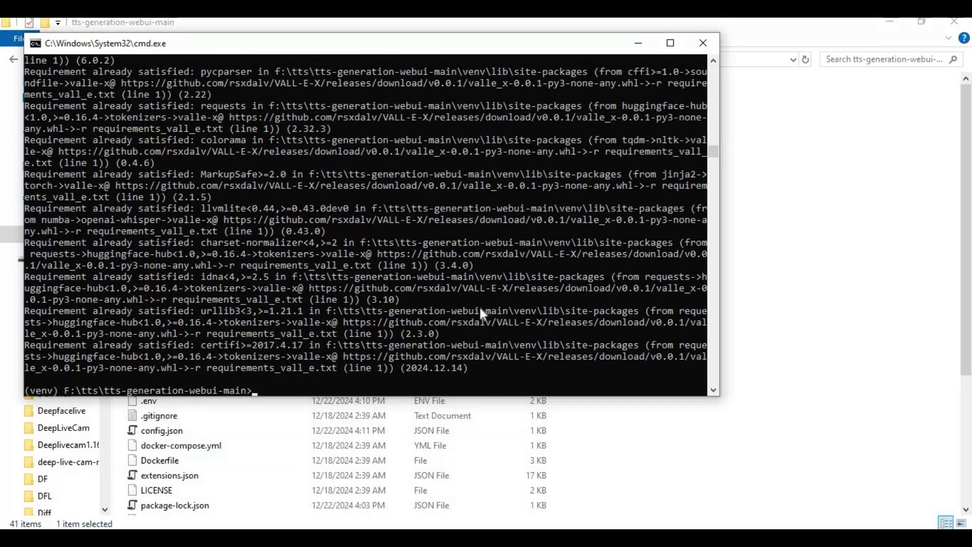
text(cd)
key(ctrl+v)
key(Return)
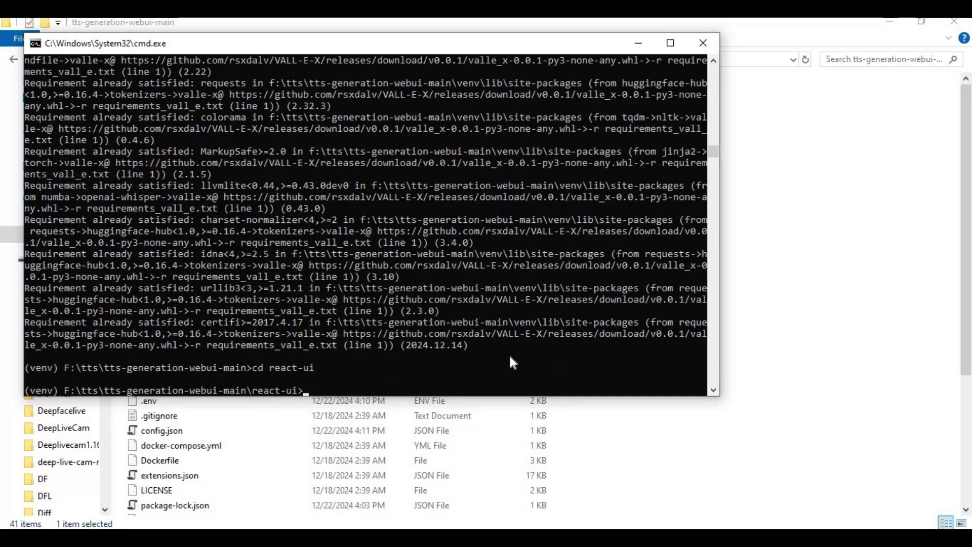
text(npm install)
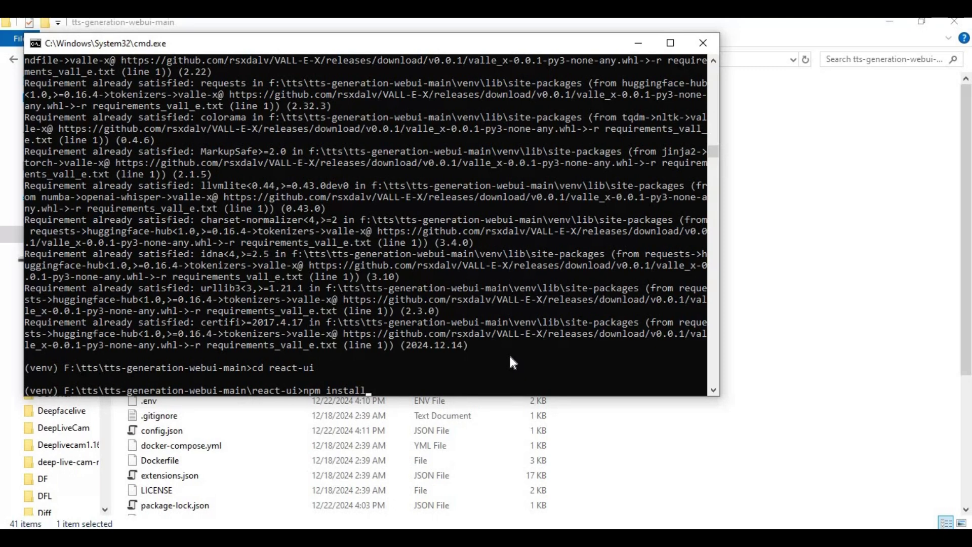
key(Return)
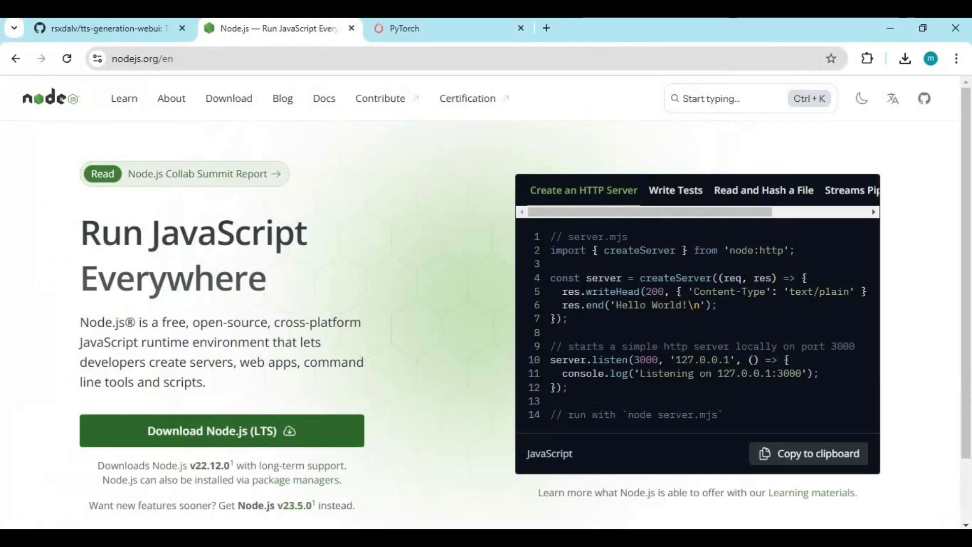
Copy the "npm run build" command from the GitHub README's React UI section and run it in the command prompt
key(ctrl+shift+Tab)
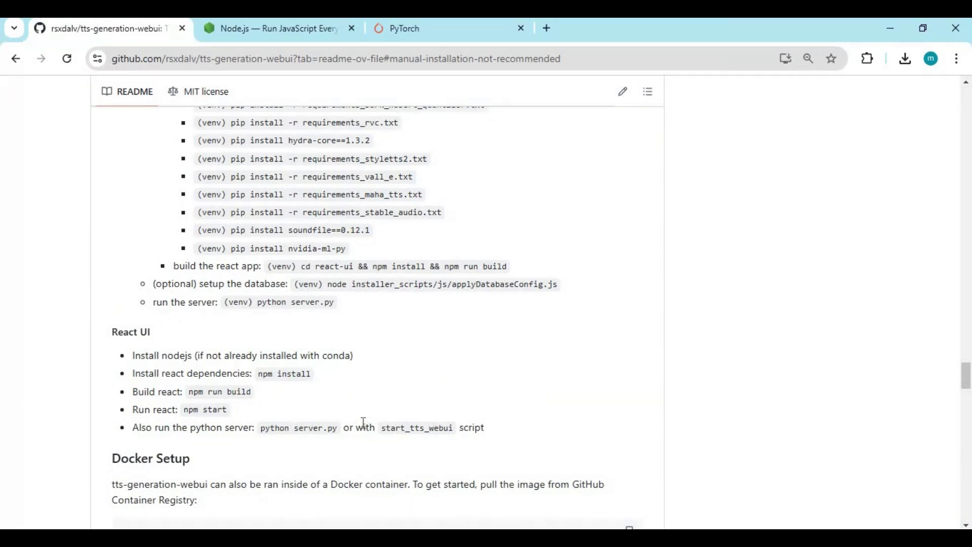
drag(190, 392, 252, 391)
right_click(234, 391)
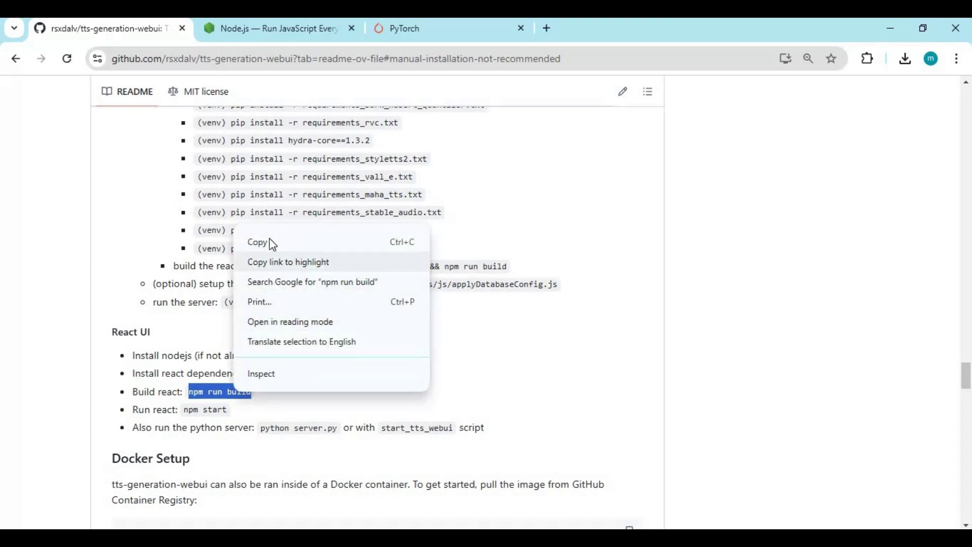
click(288, 266)
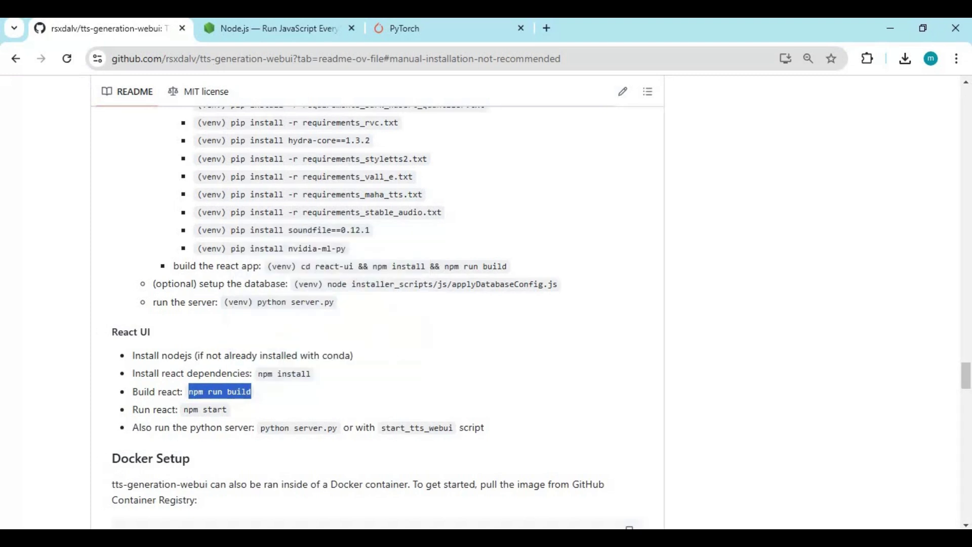
key(alt+Tab)
right_click(406, 338)
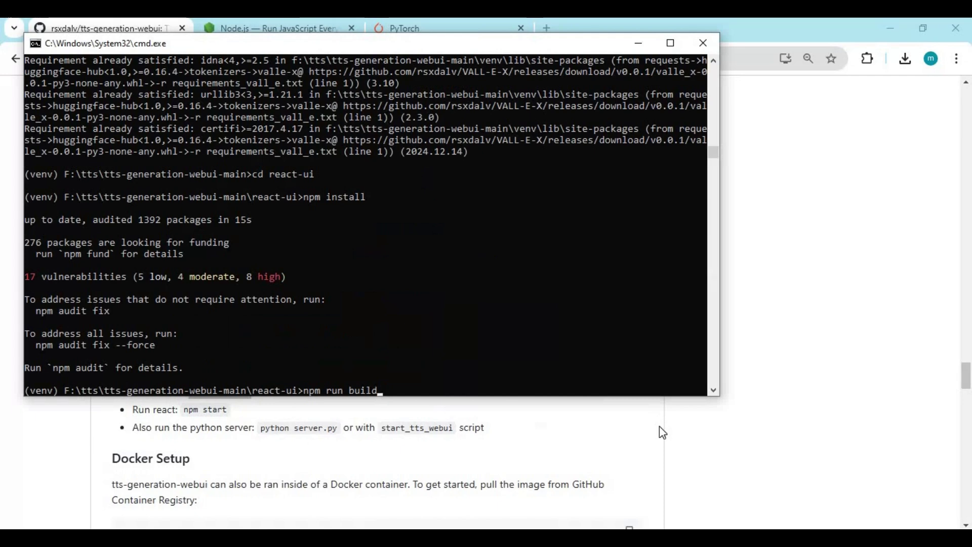
key(Return)
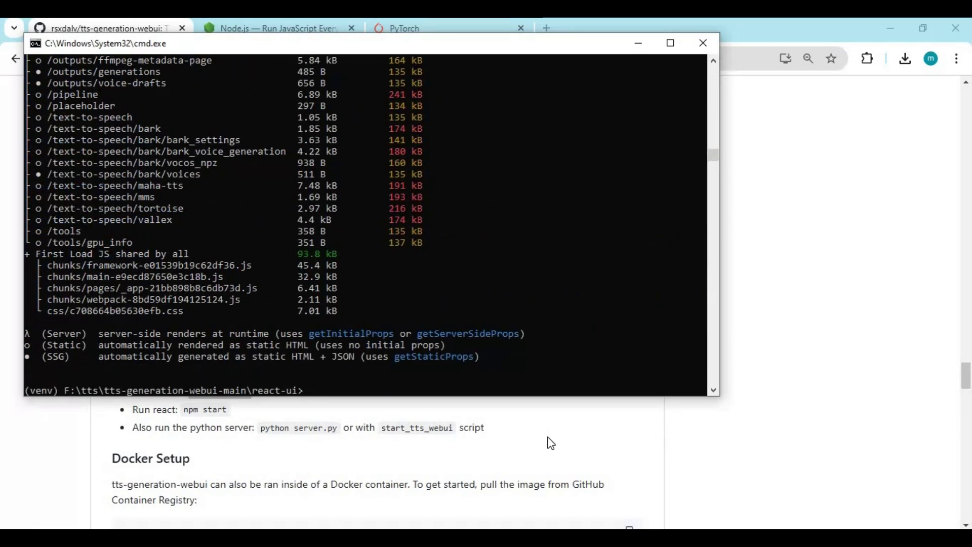
Copy the "npm start" command from the GitHub README and run it in the command prompt to start the React server
click(491, 444)
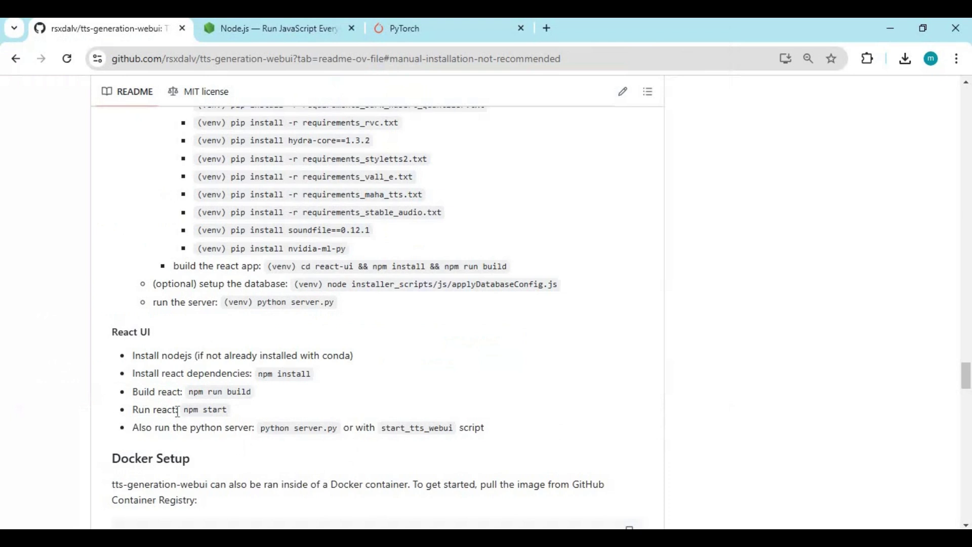
drag(183, 409, 227, 410)
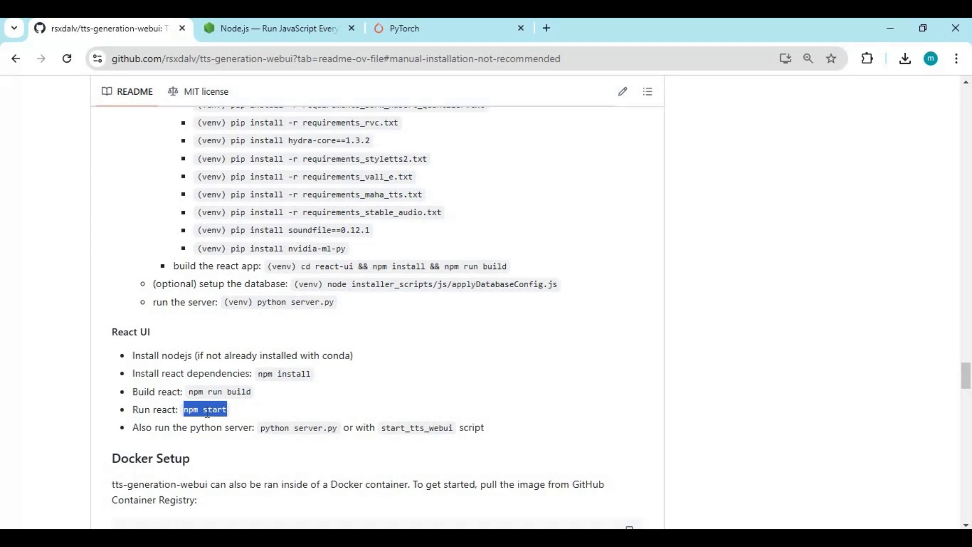
right_click(203, 411)
click(228, 263)
key(alt+Tab)
key(ctrl+v)
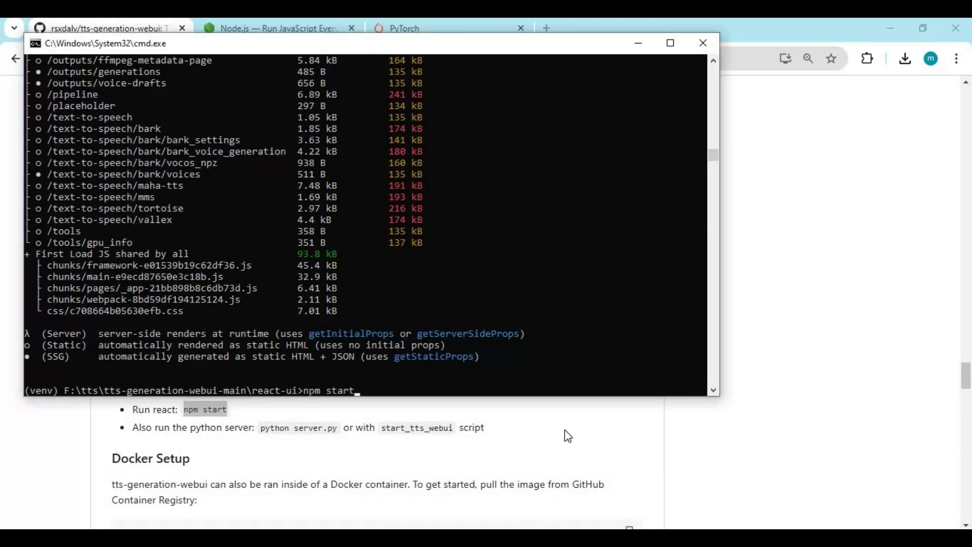
key(Return)
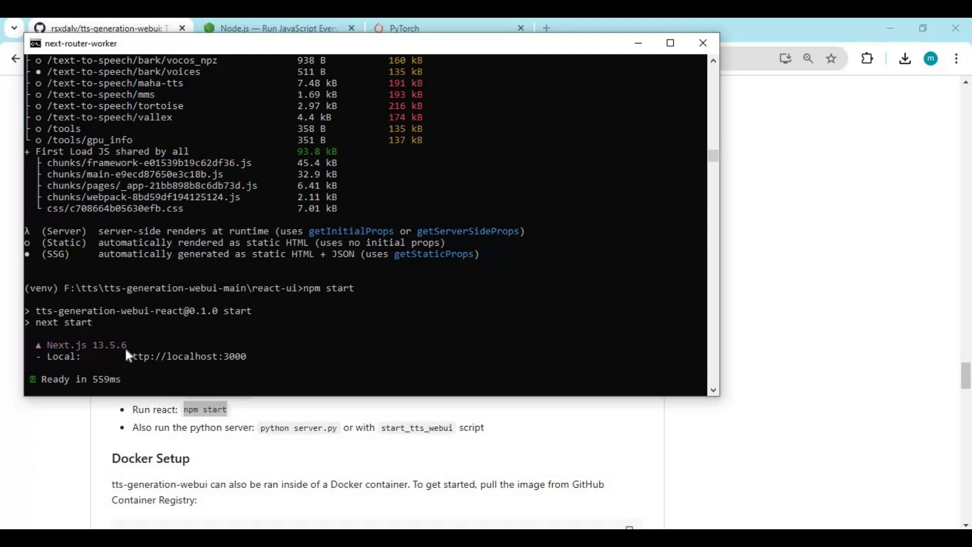
drag(127, 353, 248, 362)
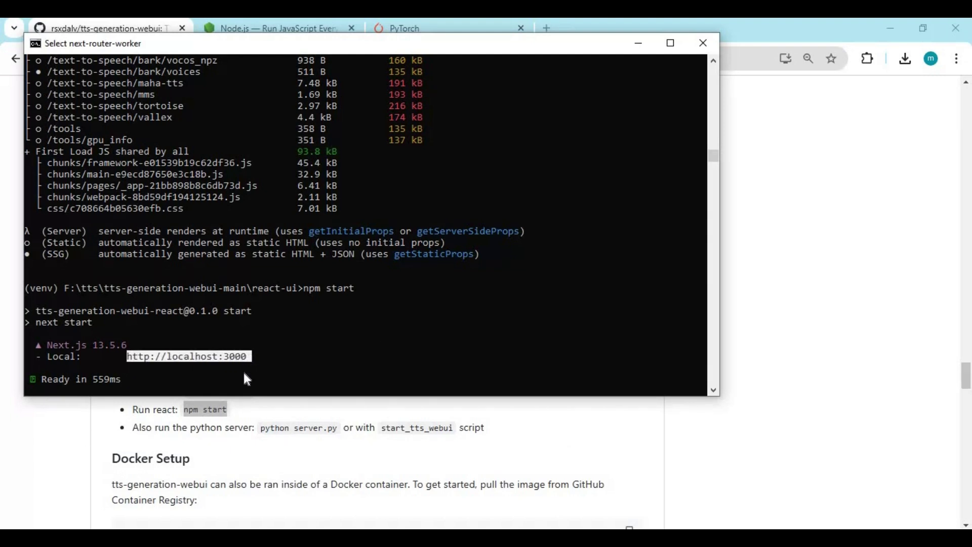
right_click(245, 374)
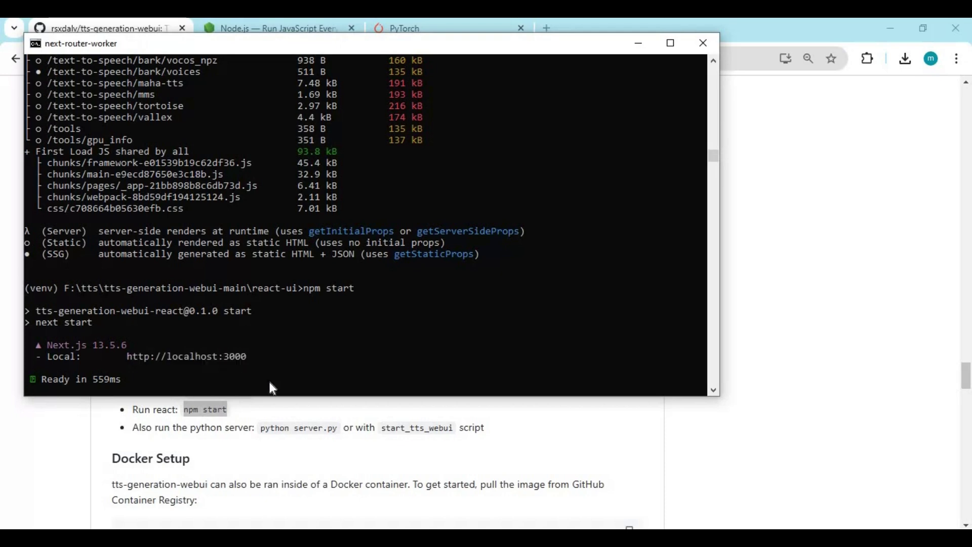
click(639, 43)
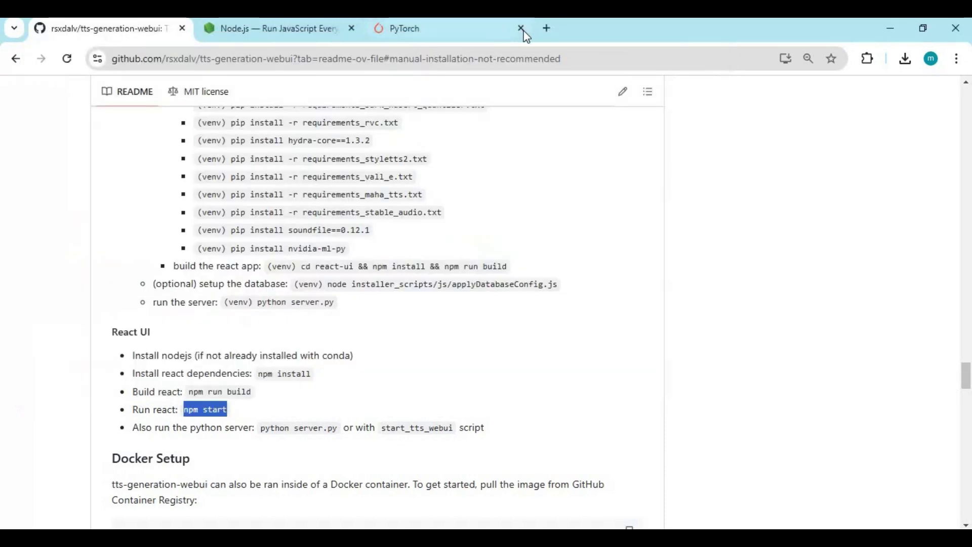
click(546, 29)
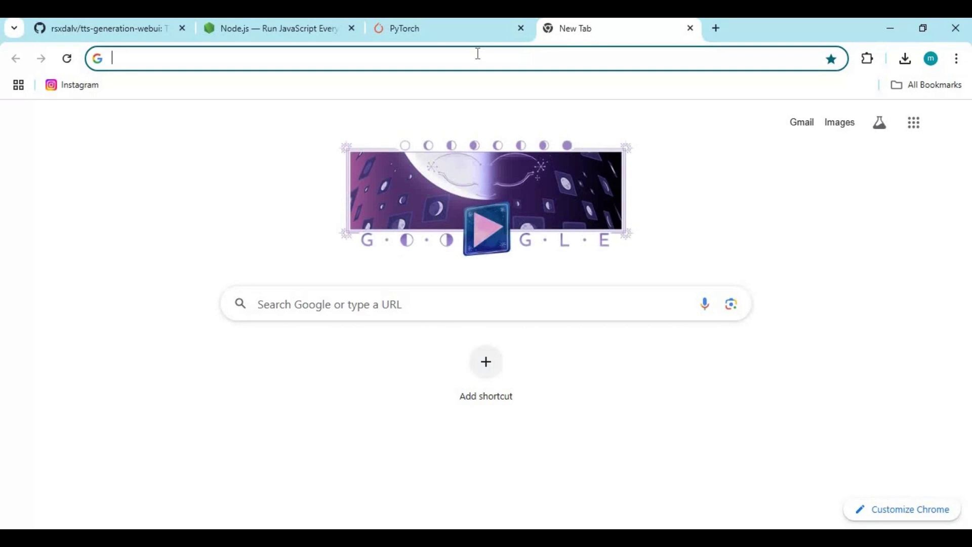
key(ctrl+v)
key(Return)
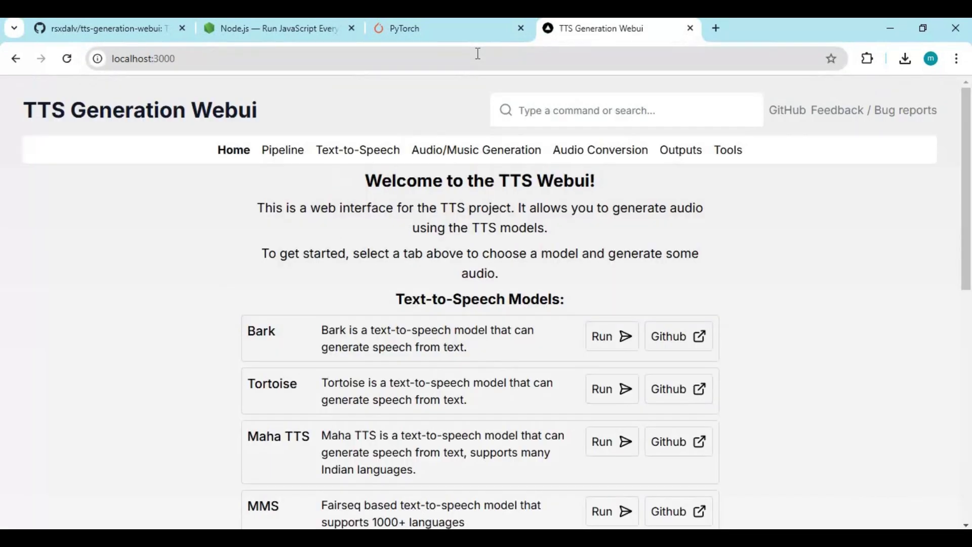
scroll(480, 217, down, 7)
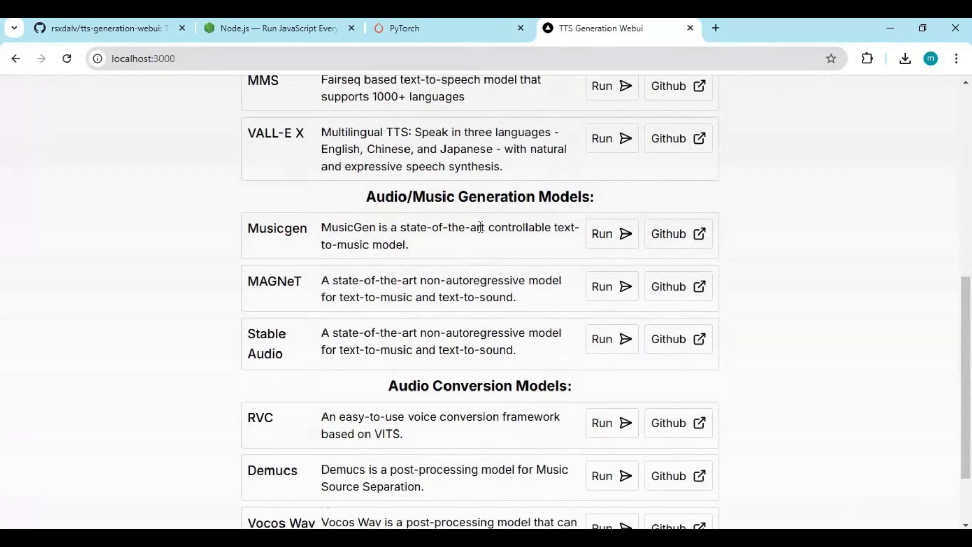
scroll(480, 227, up, 7)
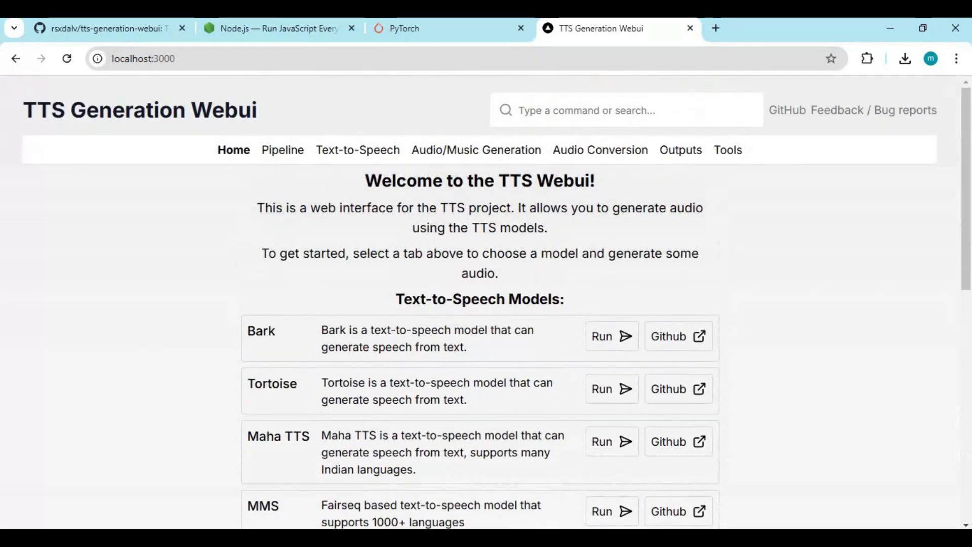
Stop the running React server in the command prompt and return to the parent folder with "cd.."
key(alt+Tab)
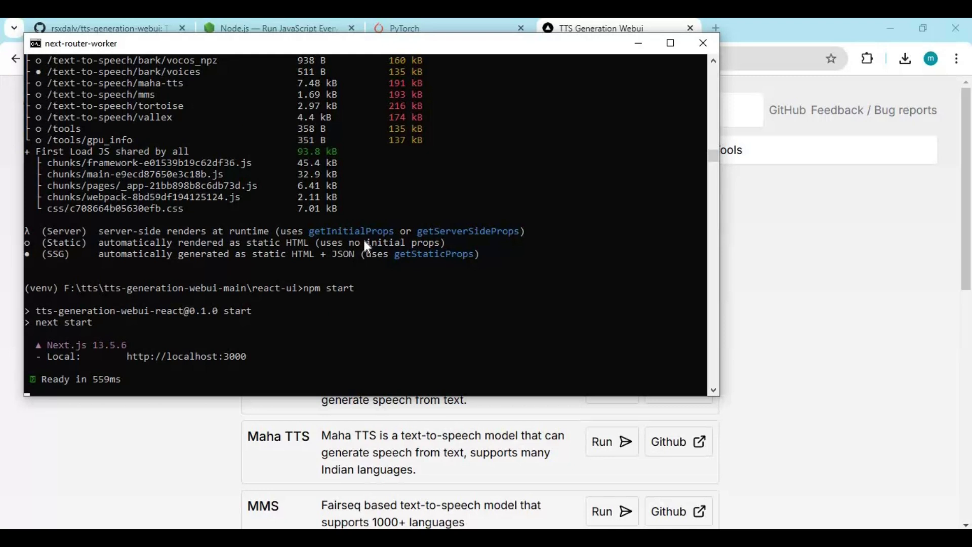
key(ctrl+c)
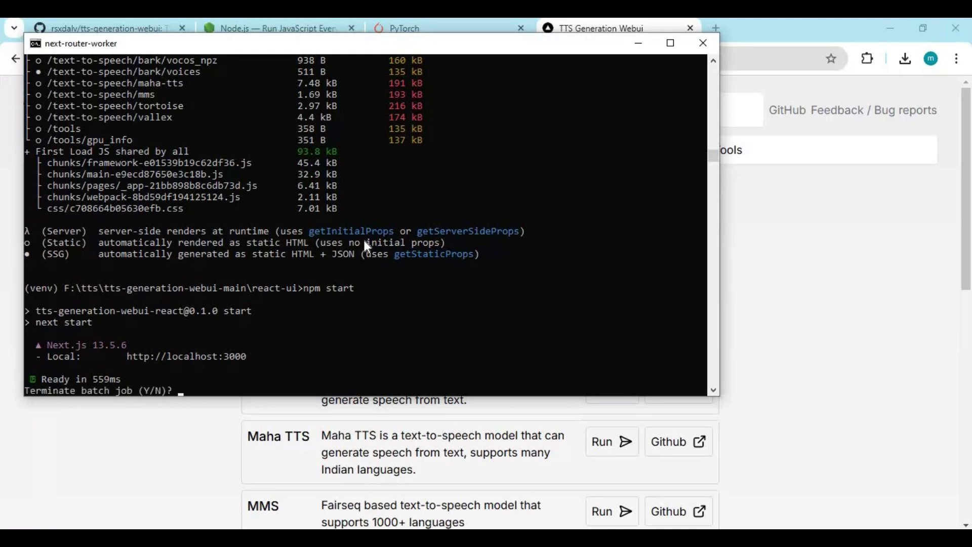
text(y)
key(Return)
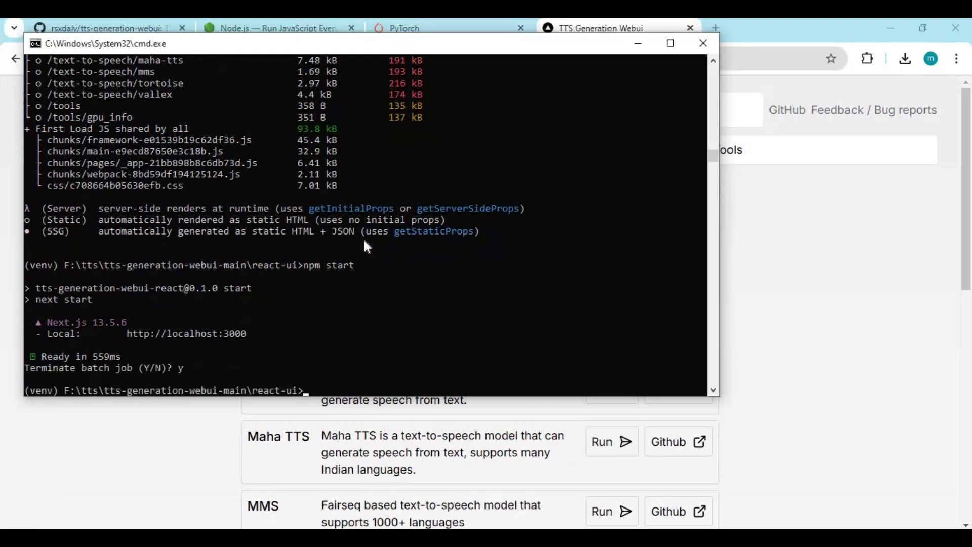
text(cd..)
key(Return)
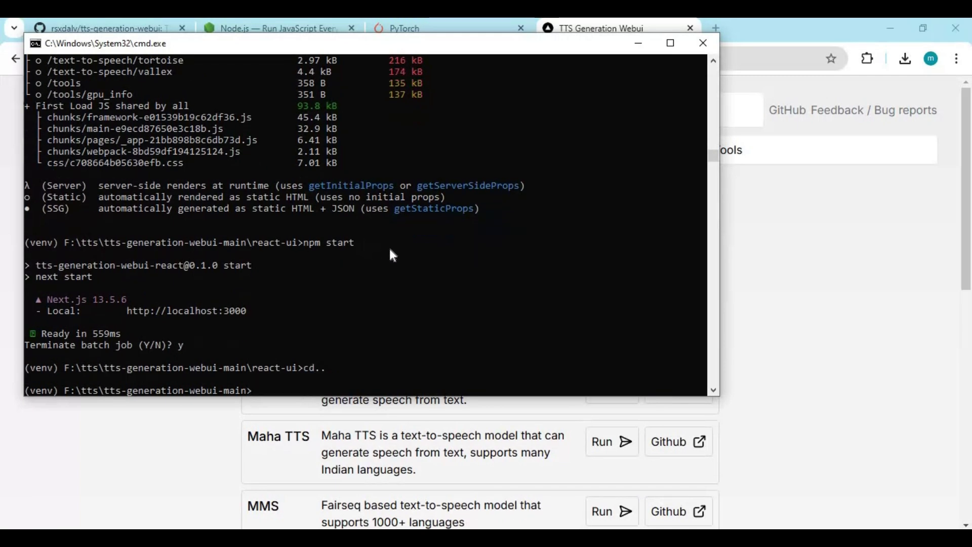
Copy the "python server.py" command from the GitHub README and run it in the command prompt
click(405, 481)
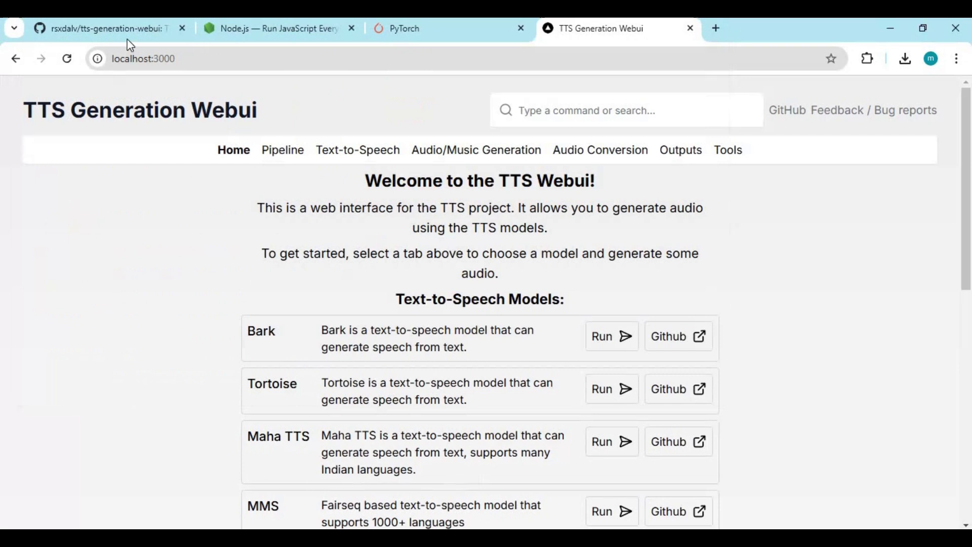
click(128, 31)
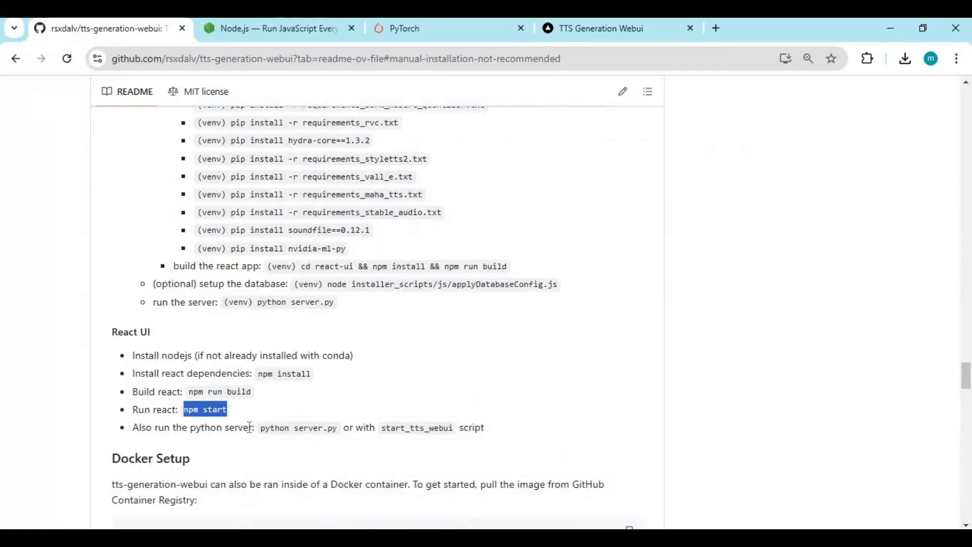
mouse_move(260, 428)
mouse_down()
mouse_move(337, 428)
mouse_move(255, 428)
mouse_up()
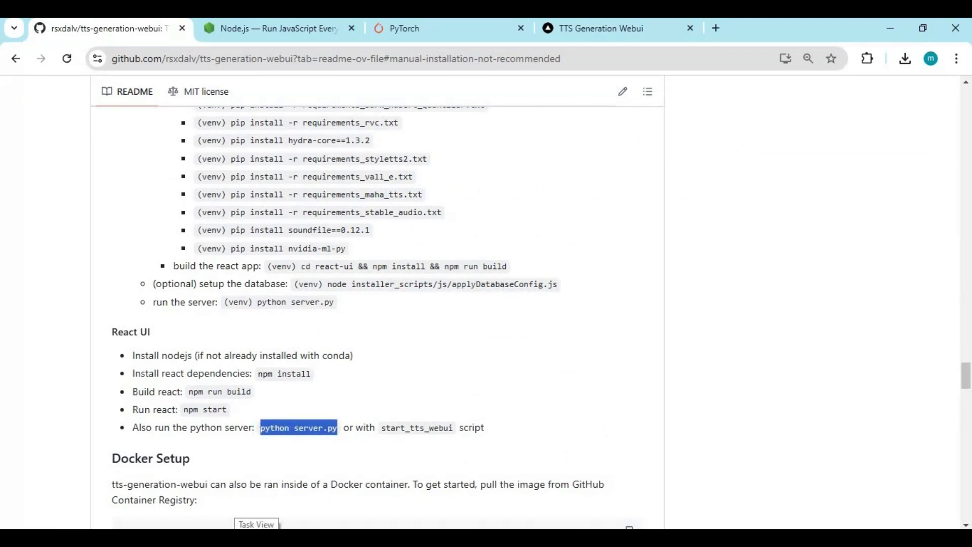
click(430, 433)
key(ctrl+v)
key(Return)
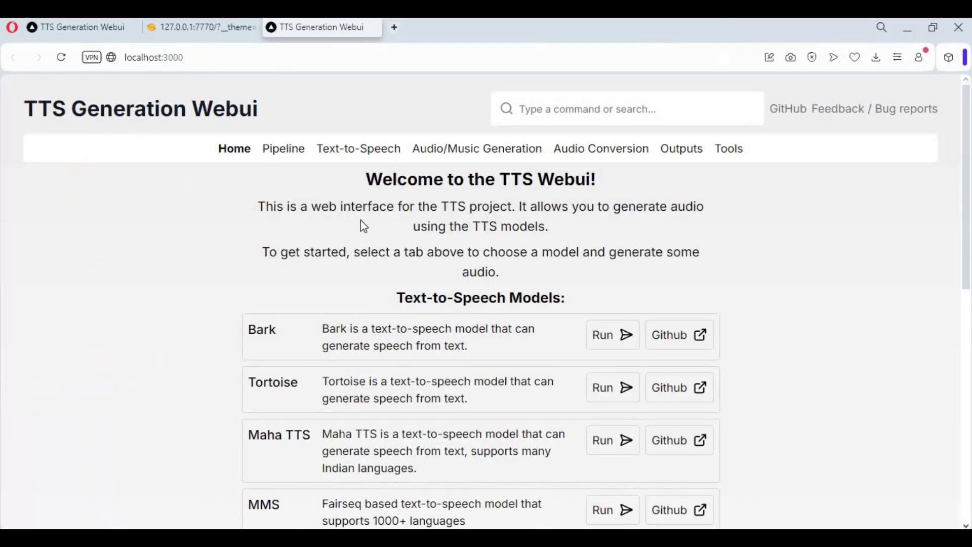
Open the Gradio interface at 127.0.0.1:7770 and look through the Bark, Bark Voice Clone, Tortoise TTS, Seamless M4Tv2 and MMS pages
click(212, 25)
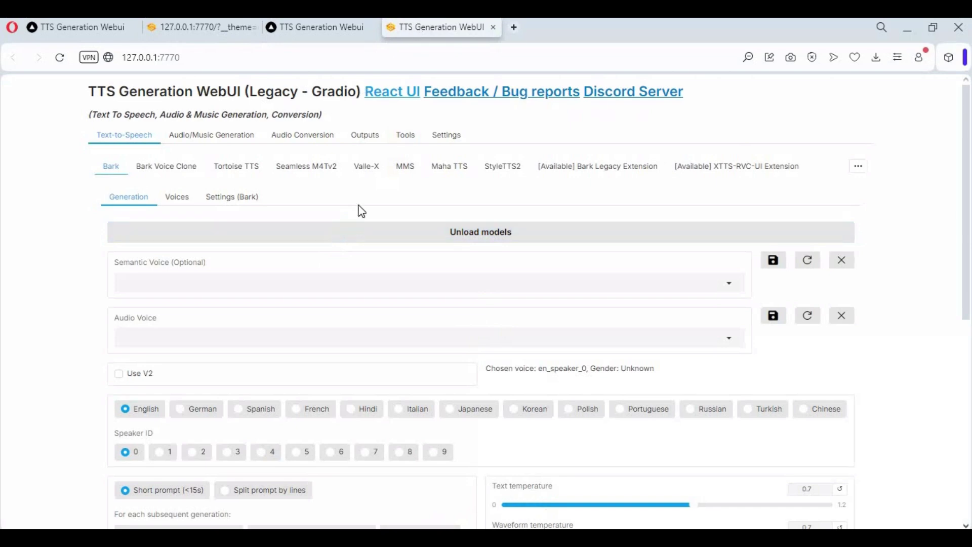
scroll(412, 271, down, 8)
scroll(411, 268, up, 8)
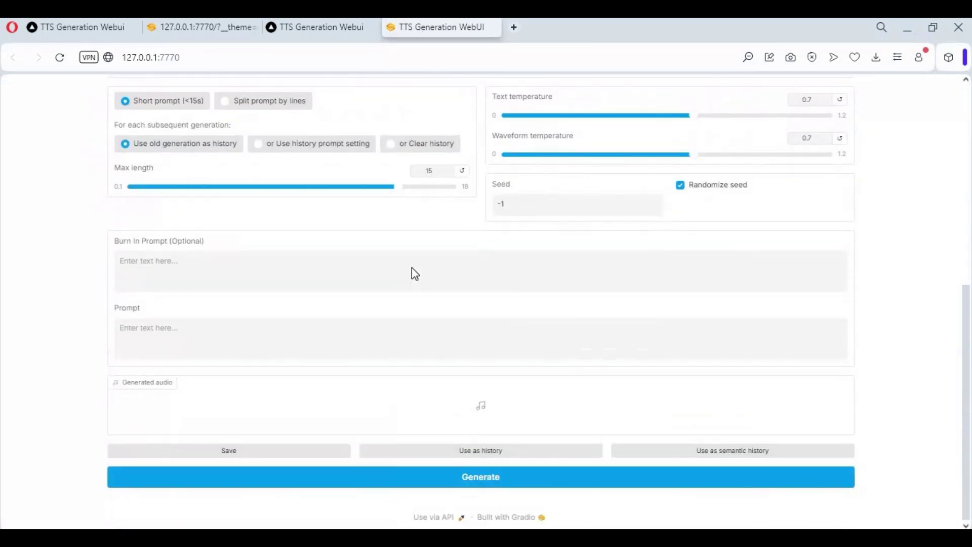
click(167, 172)
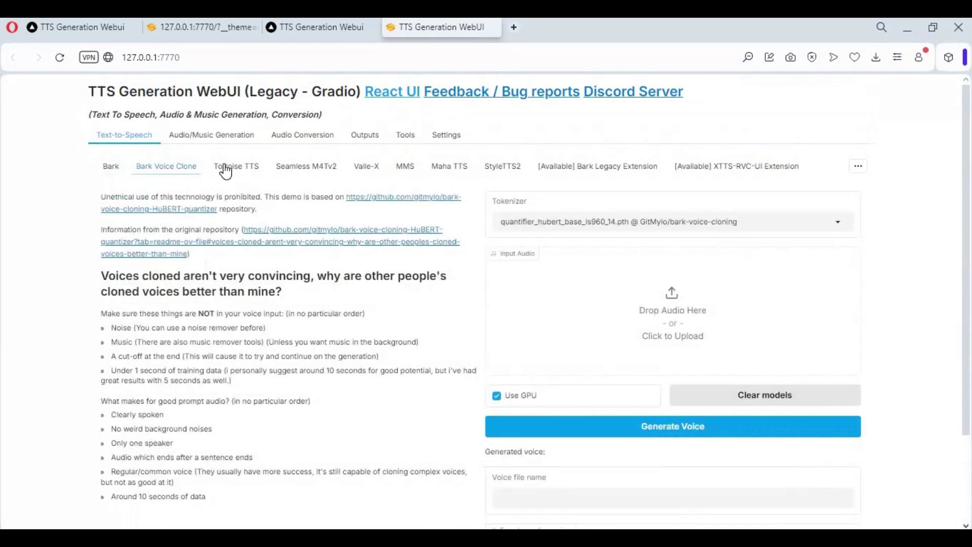
click(262, 169)
click(354, 169)
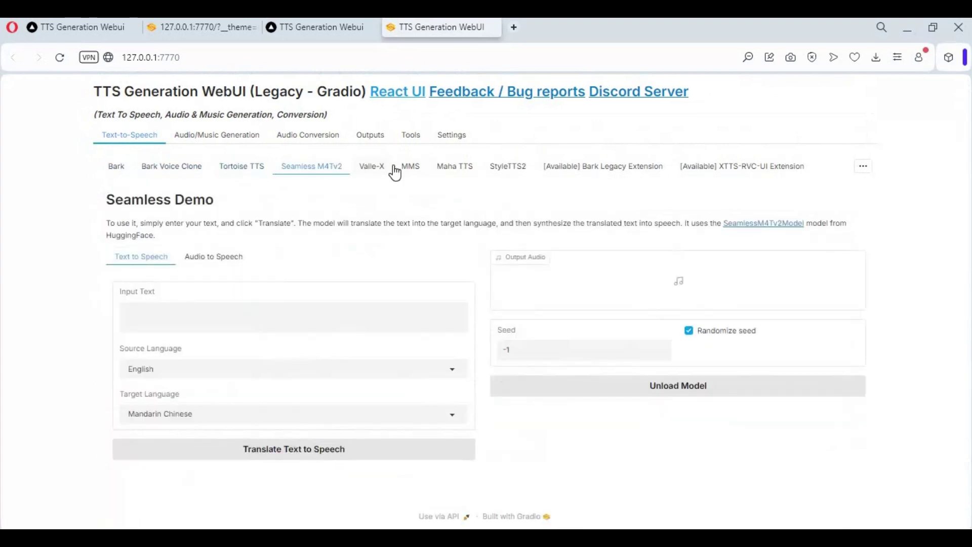
click(400, 168)
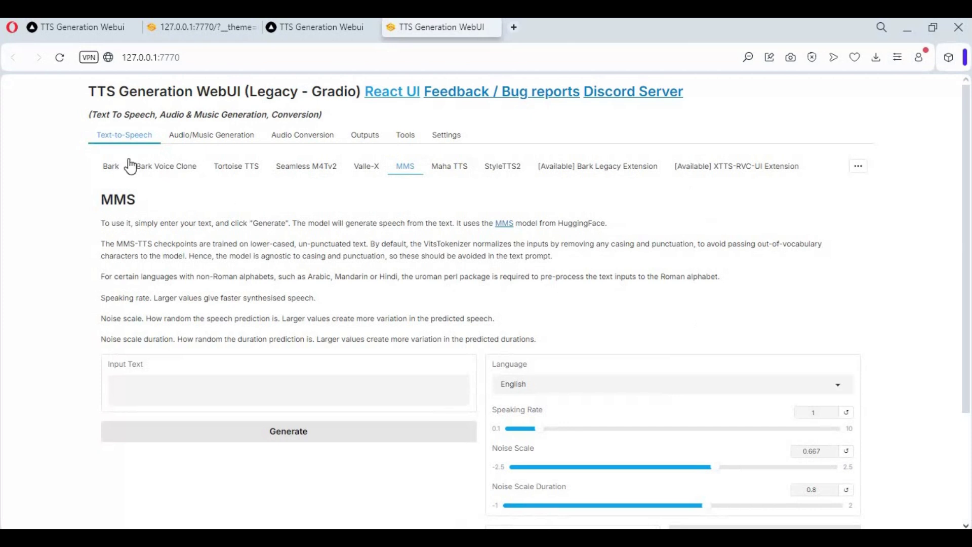
Return to Bark's generation page, unload the models and set both the semantic voice and the audio voice to voices\Alice.npz
click(108, 169)
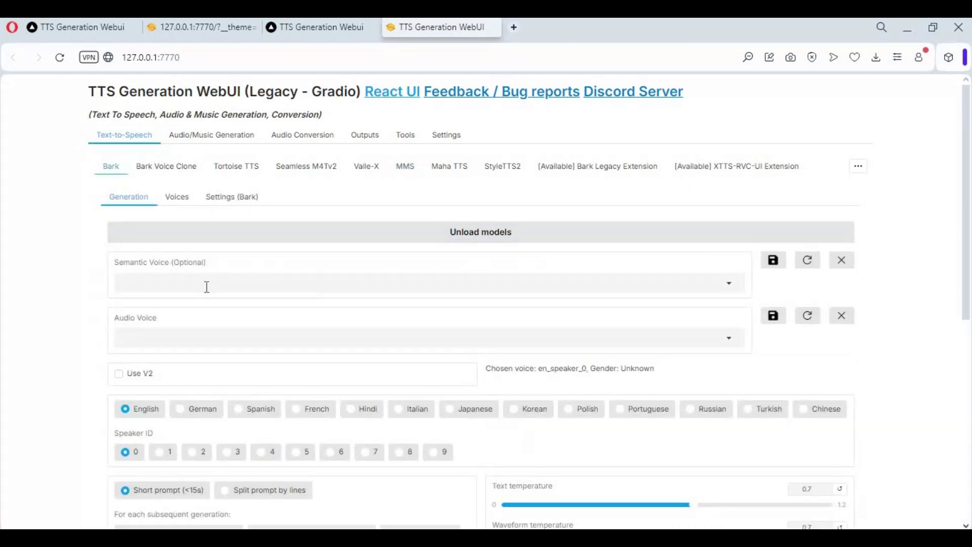
click(493, 238)
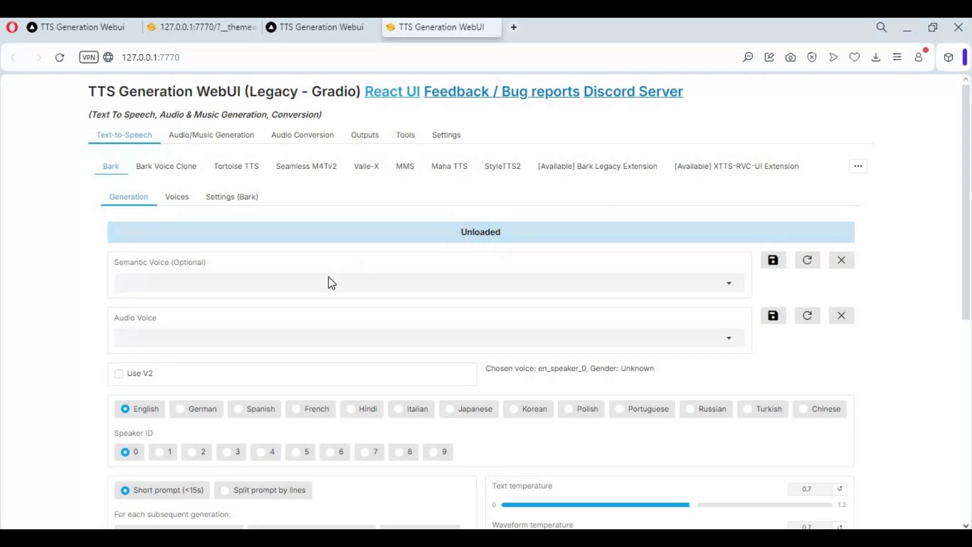
click(152, 283)
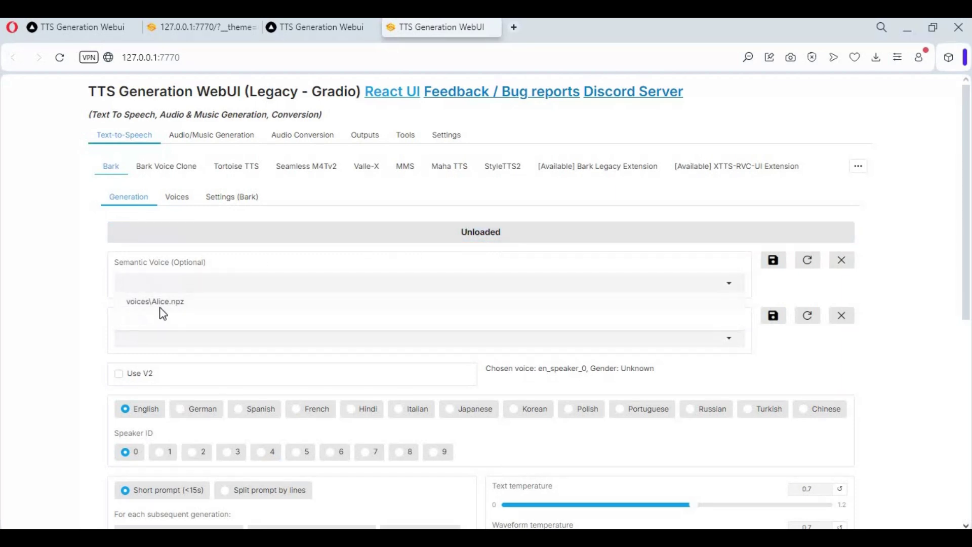
click(160, 308)
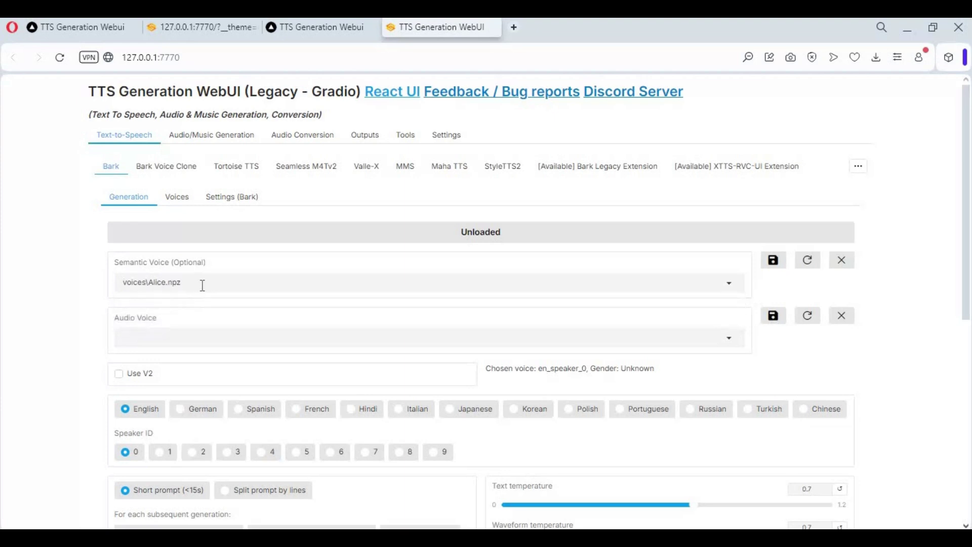
click(169, 339)
click(157, 299)
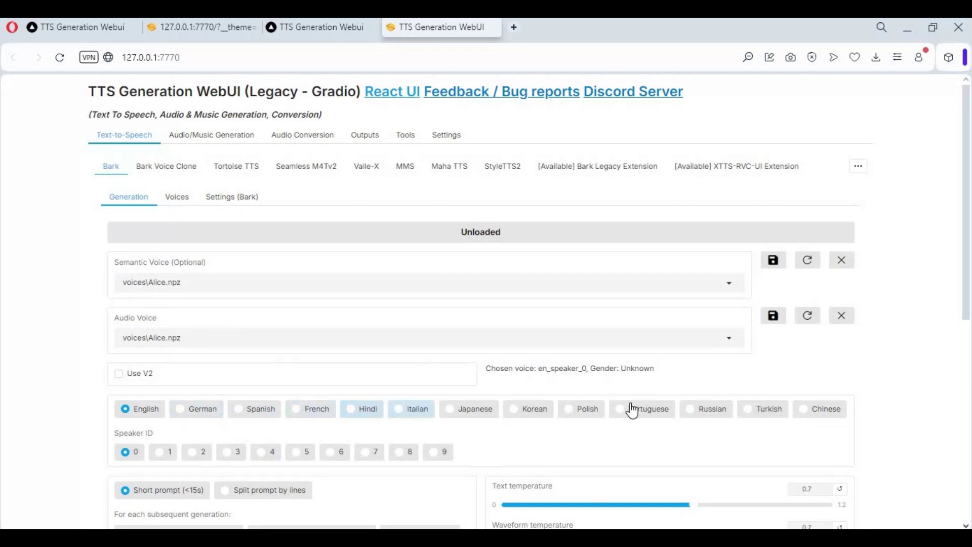
Review Bark's remaining generation settings down to the burn-in prompt and prompt fields
scroll(427, 394, down, 3)
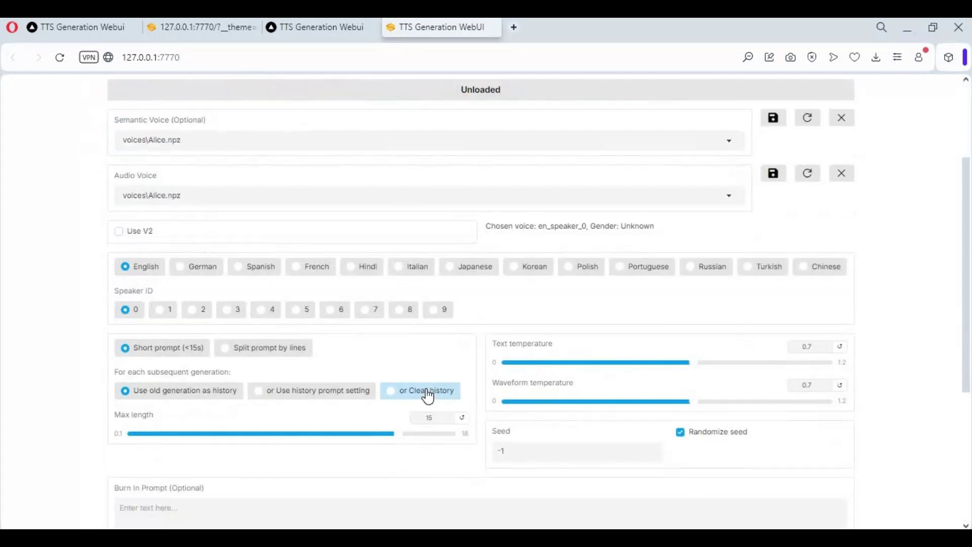
scroll(428, 396, down, 5)
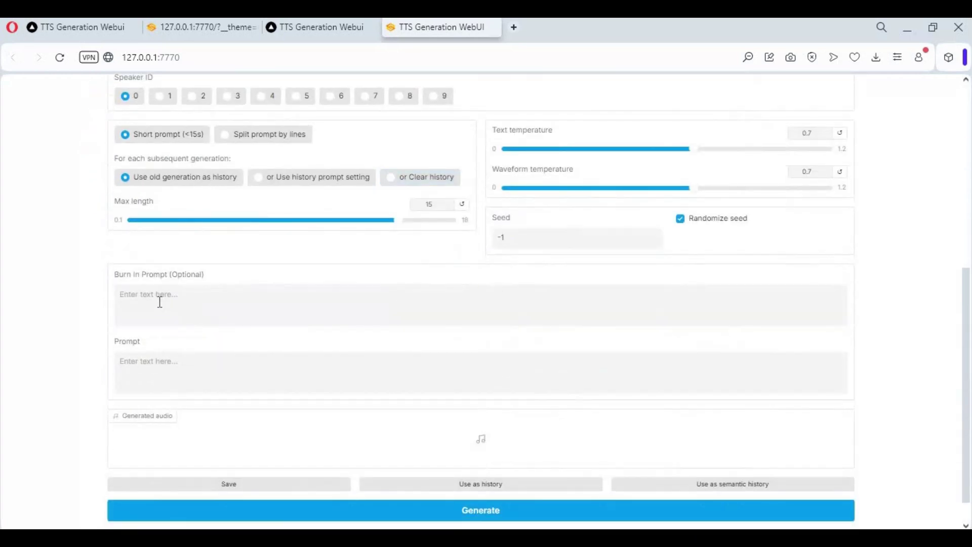